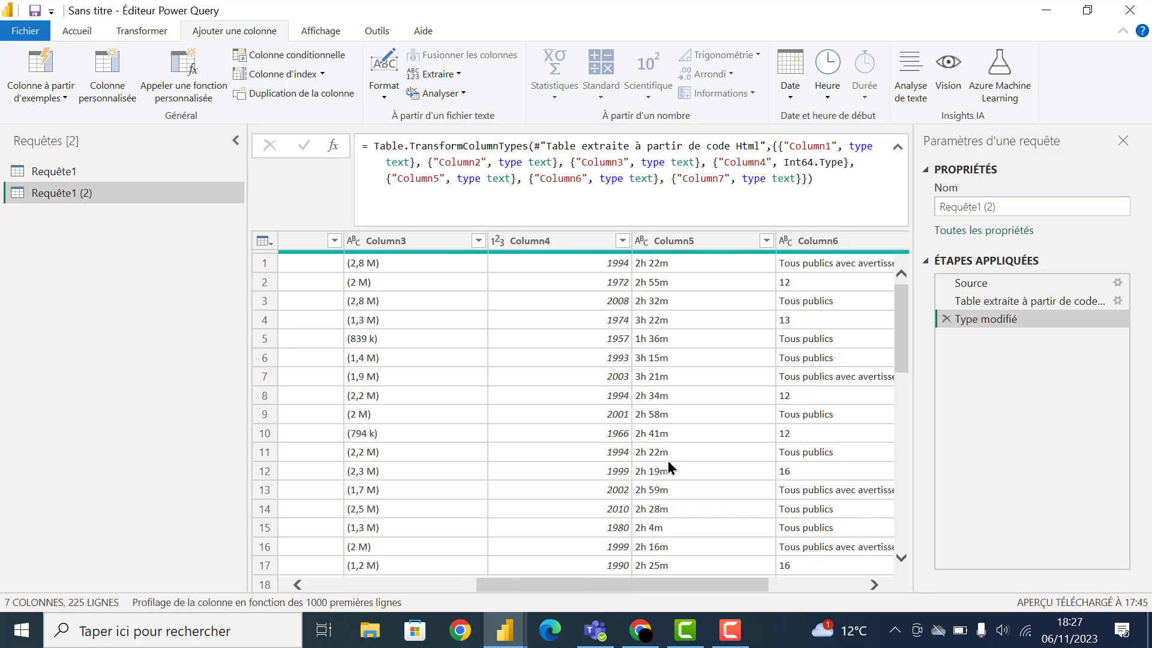
Compare the imported film table's columns, including the durations in Column5, with the IMDb top 250 page in Chrome
left_click(675, 246)
left_click_drag(593, 584, 422, 585)
left_click(641, 630)
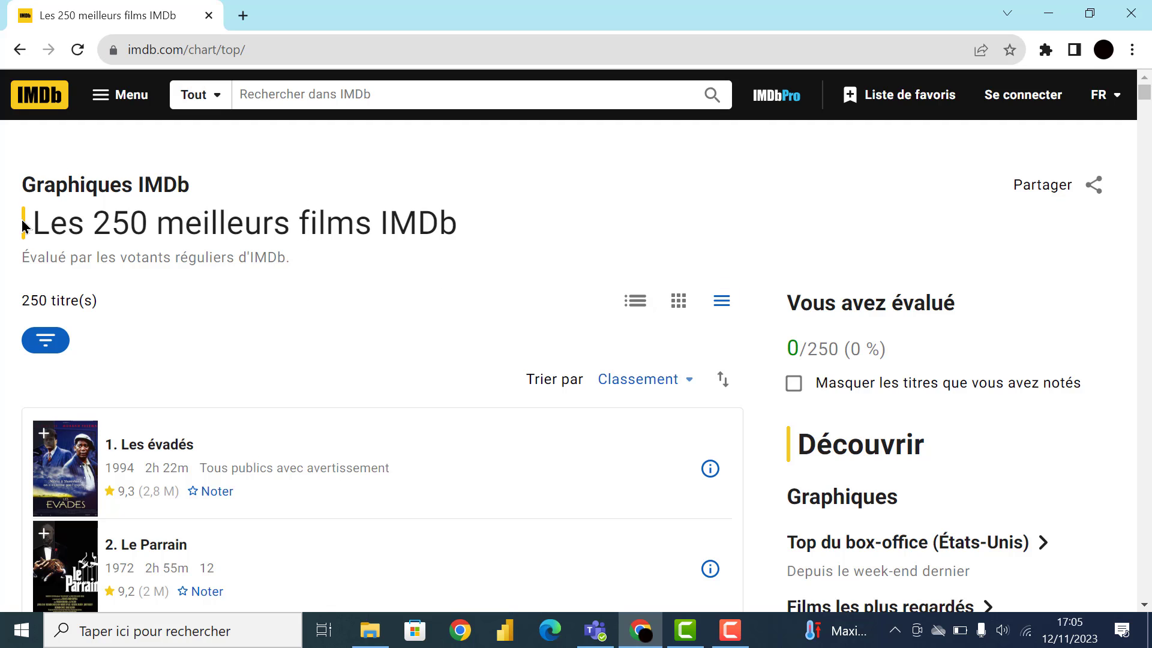
scroll(481, 322, "down", 5)
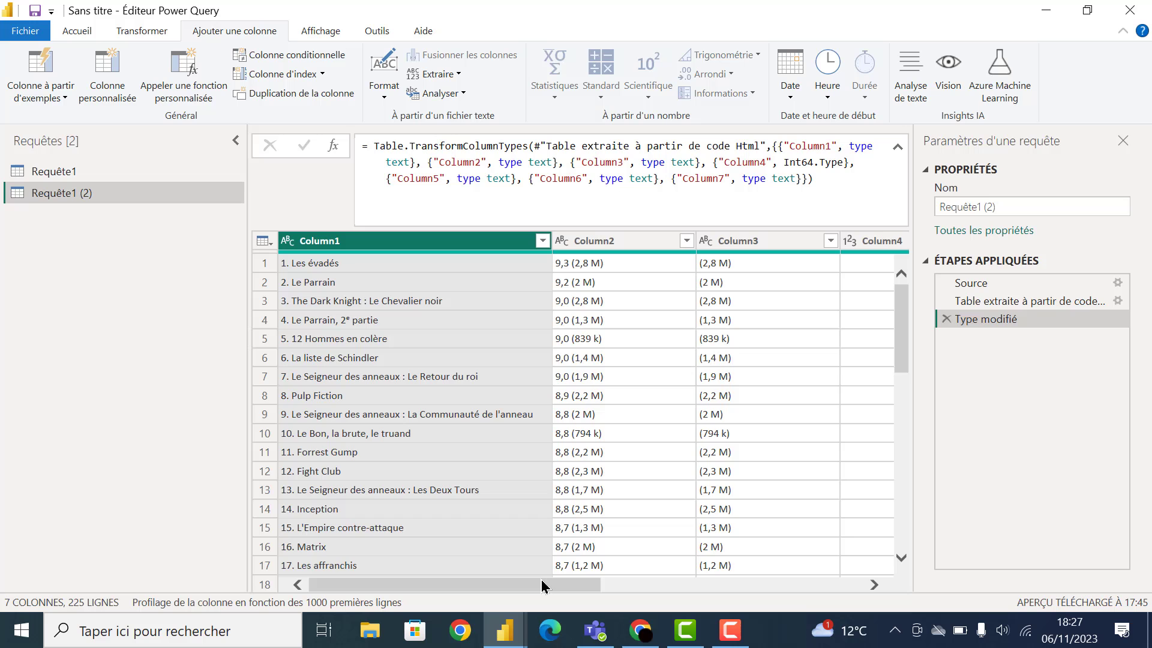
left_click_drag(559, 588, 757, 582)
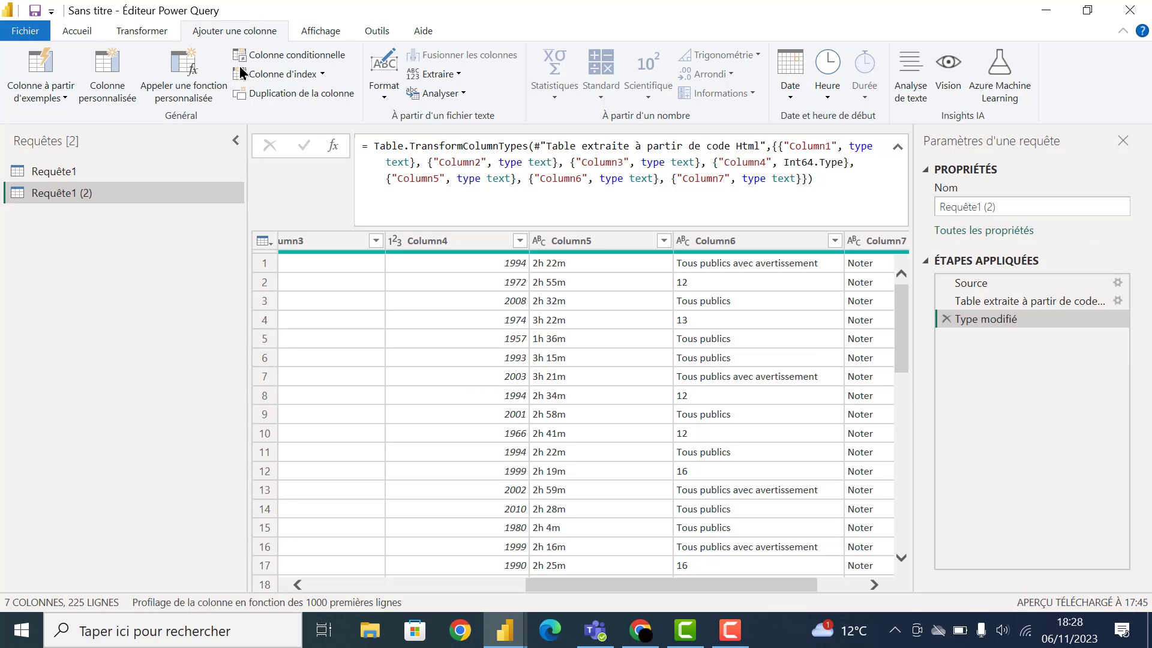
Start a conditional column named h with the condition that Column5 does not contain (ne contient pas) "h"
left_click(309, 62)
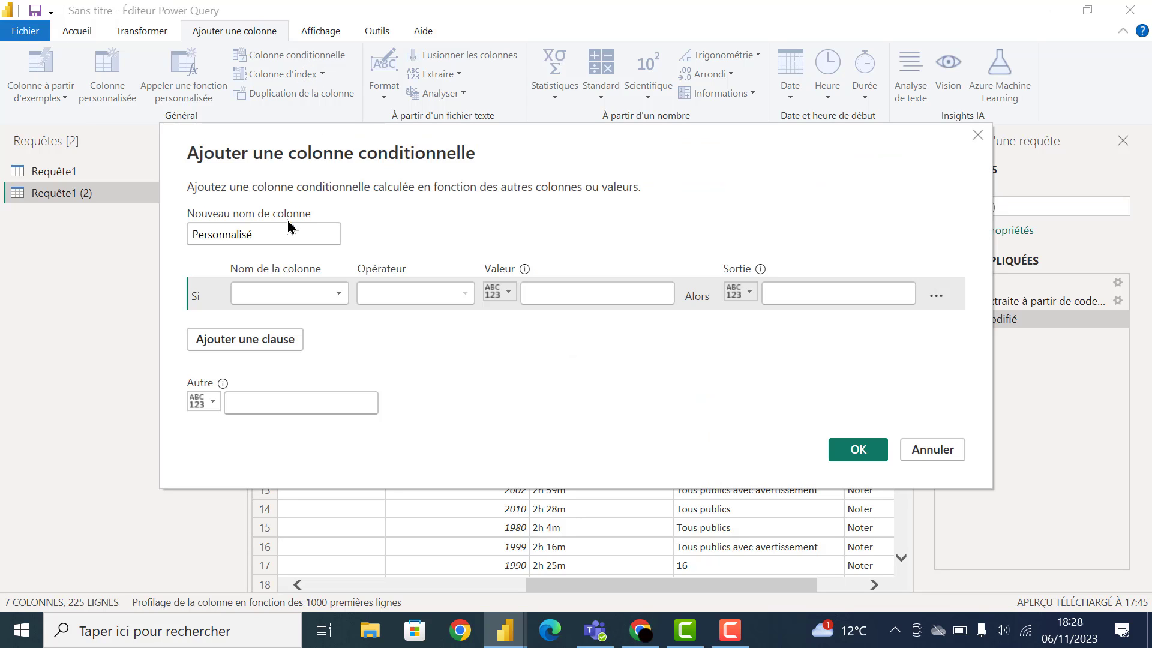
left_click(184, 230)
type("h")
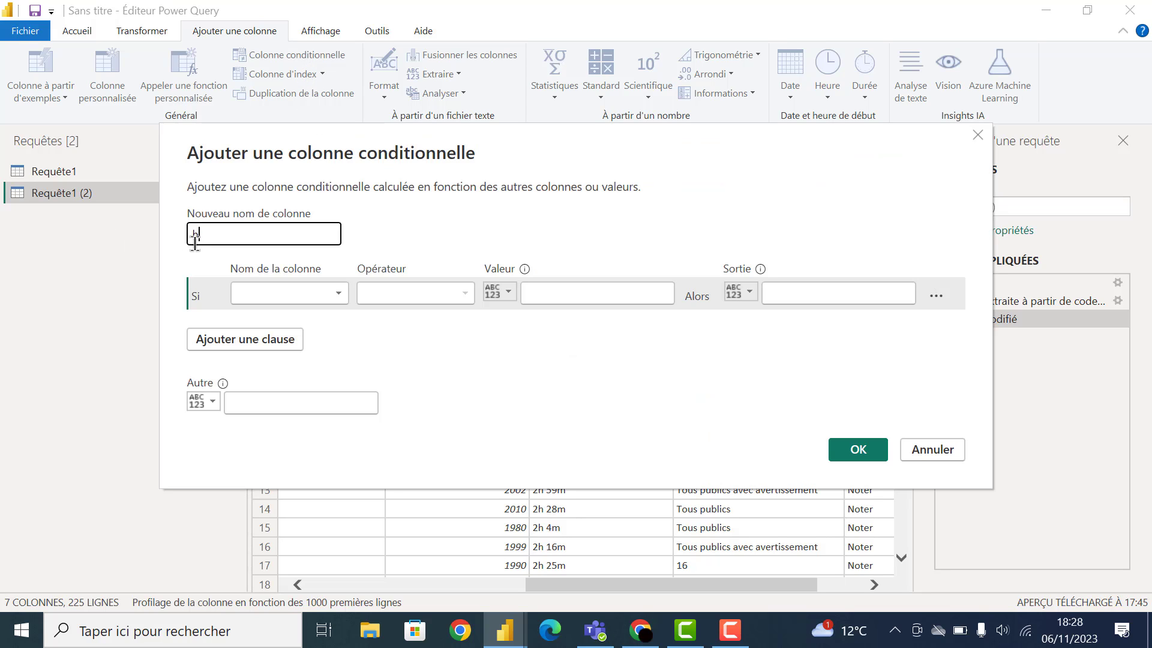
left_click(297, 296)
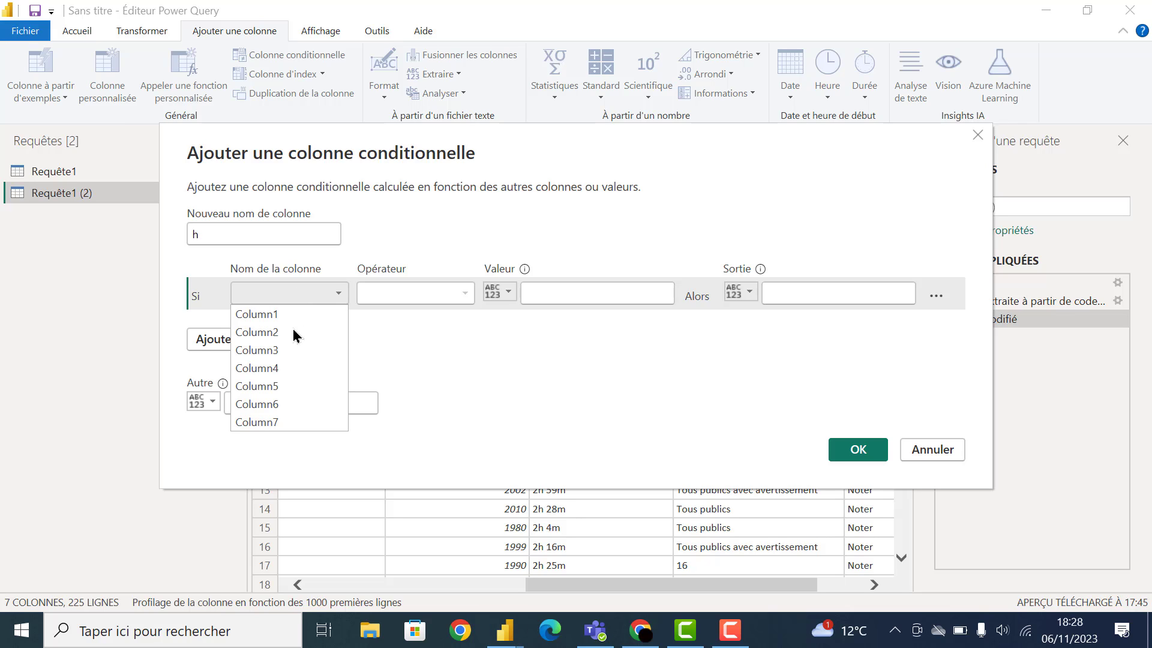
left_click(283, 386)
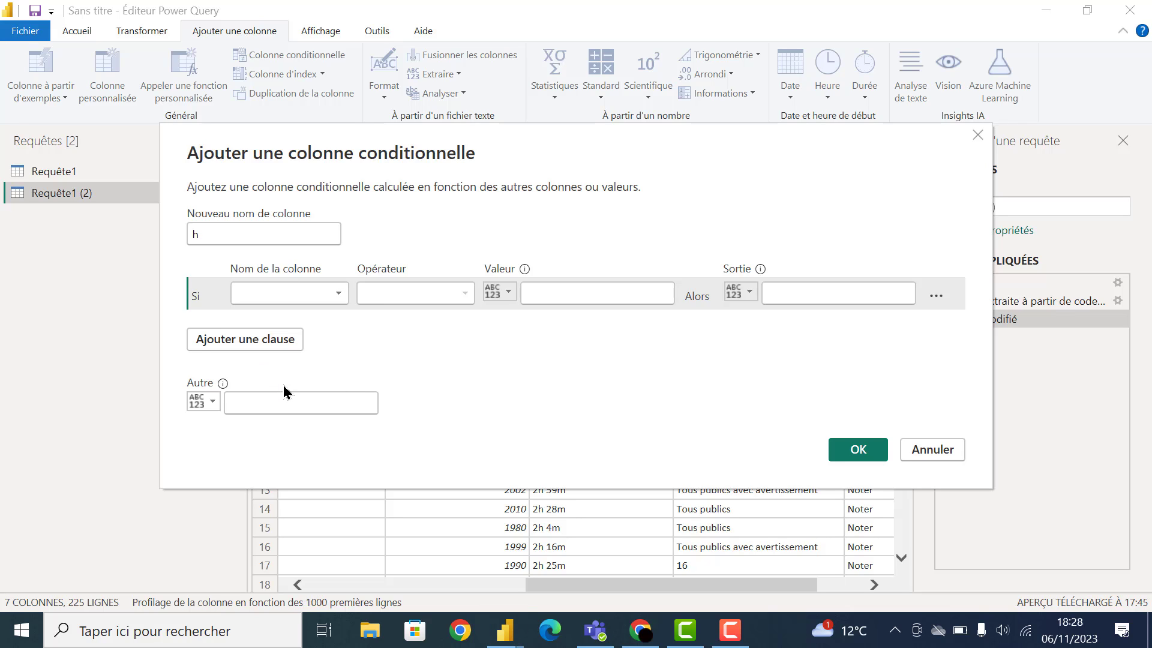
left_click(396, 298)
left_click(399, 441)
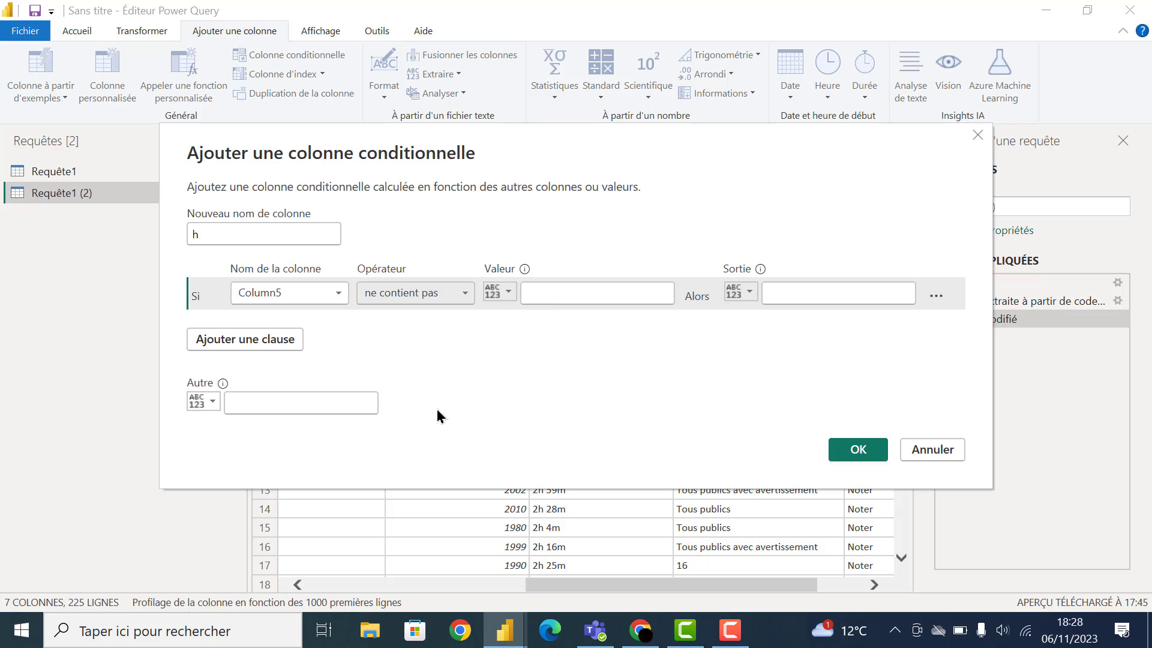
left_click(553, 291)
type("h")
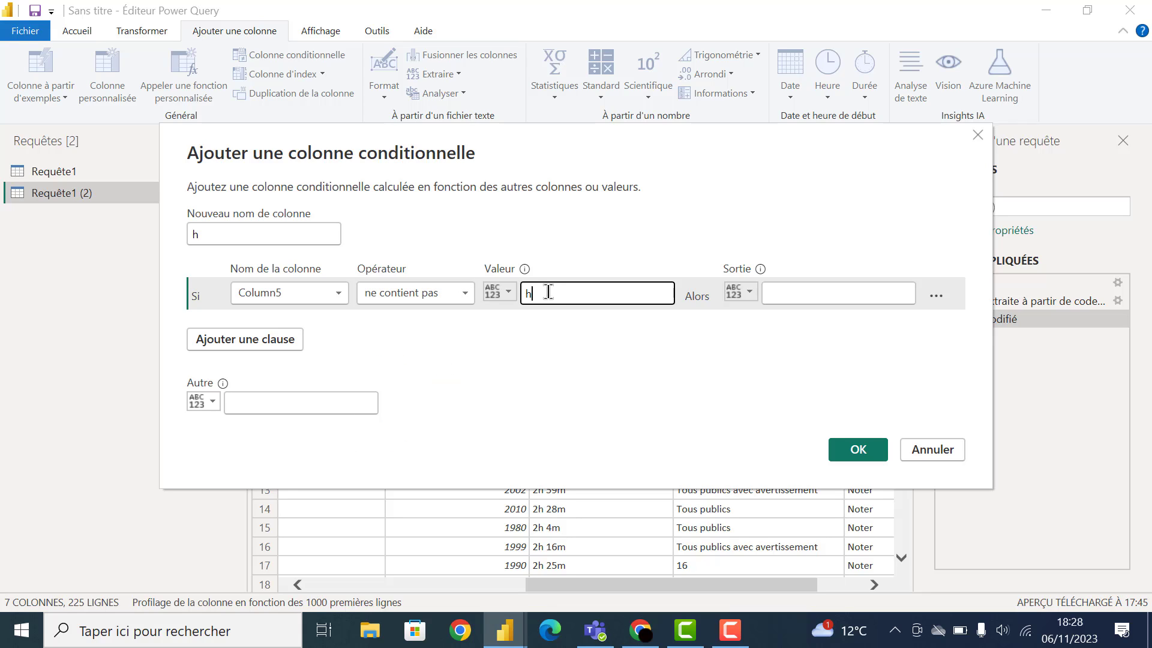
Set the condition's output to 0 and the else value to Text.Start([Column5],1), and create column h
left_click(796, 294)
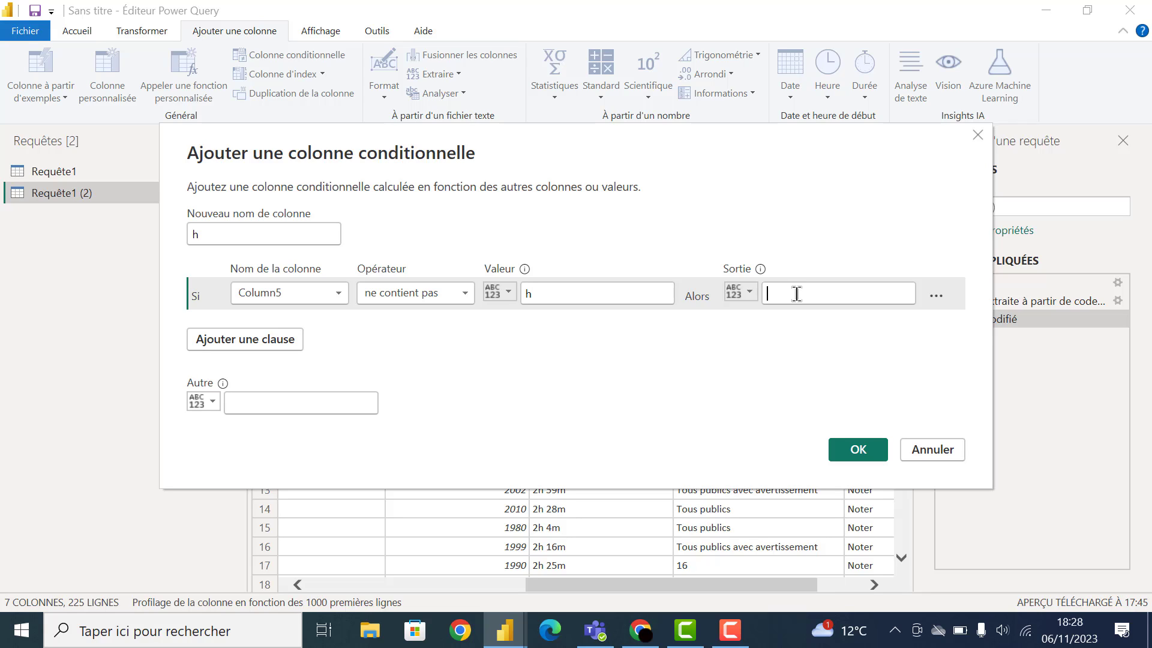
left_click(284, 403)
type("T")
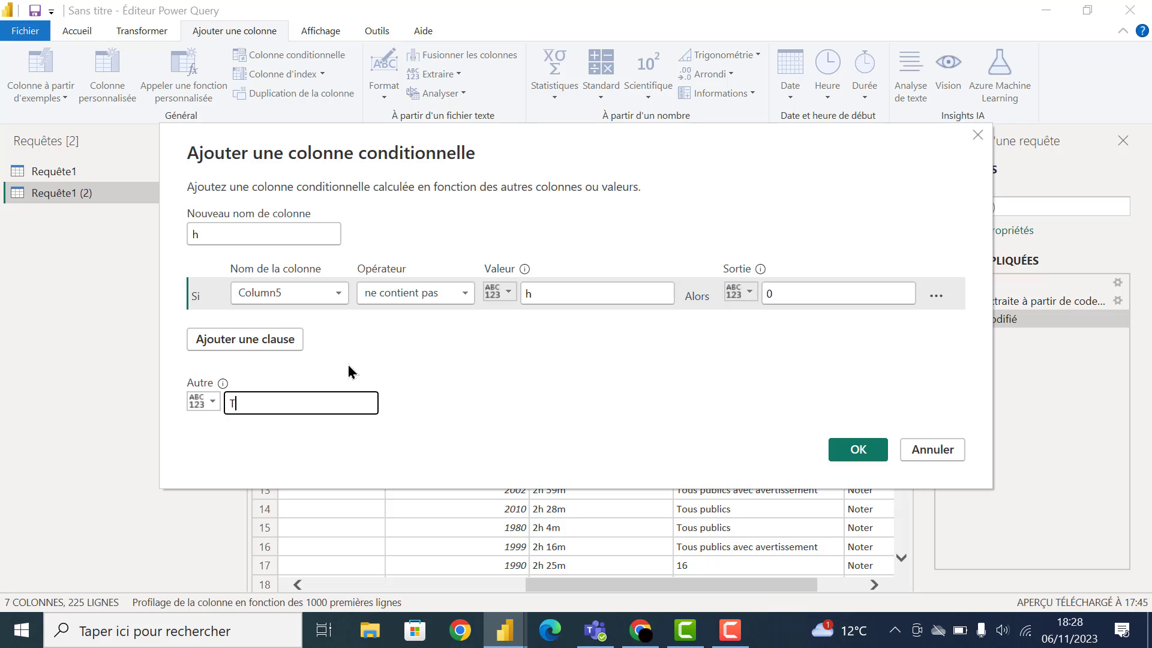
type("ext.Start([")
type("Column5")
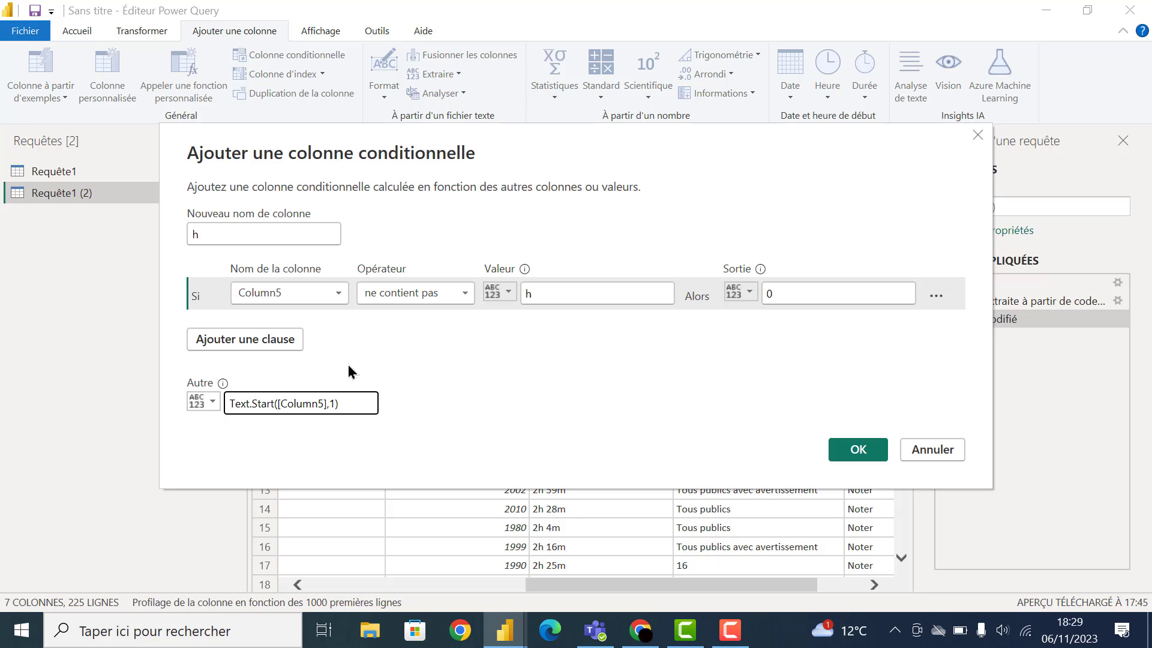
key("Return")
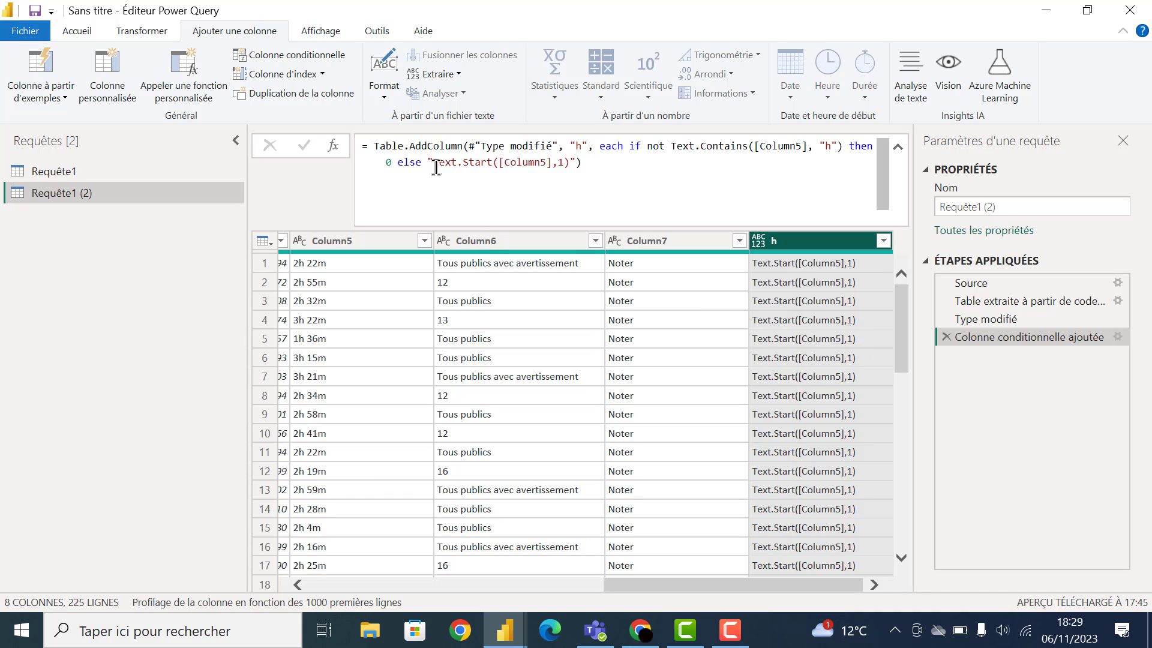
Remove the quotation marks around Text.Start([Column5],1) in column h's formula and apply it
left_click_drag(433, 163, 494, 166)
key("Left")
key("BackSpace")
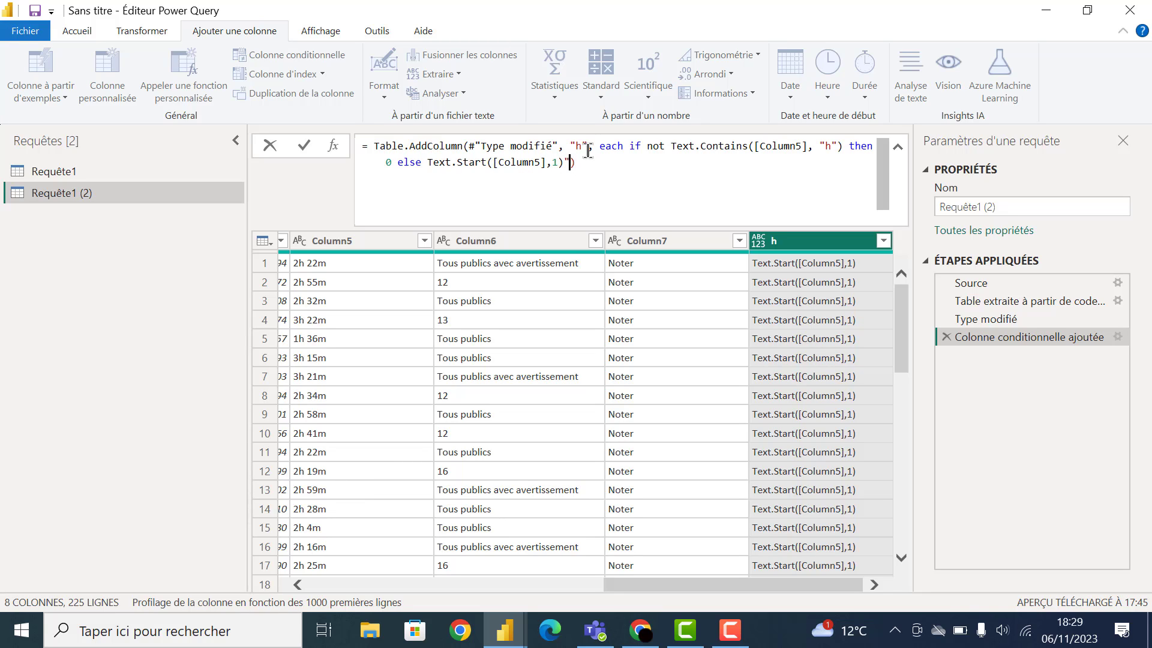
key("BackSpace")
key("Return")
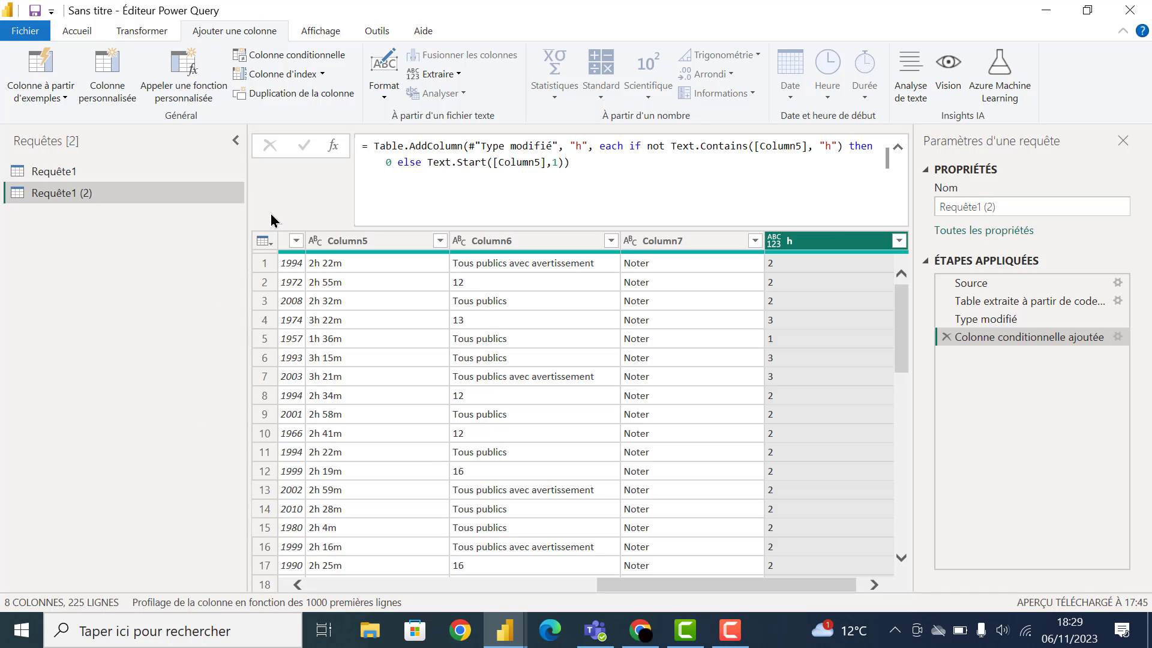
Start a conditional column named m with the condition that Column5 does not contain (ne contient pas) "m"
left_click(295, 58)
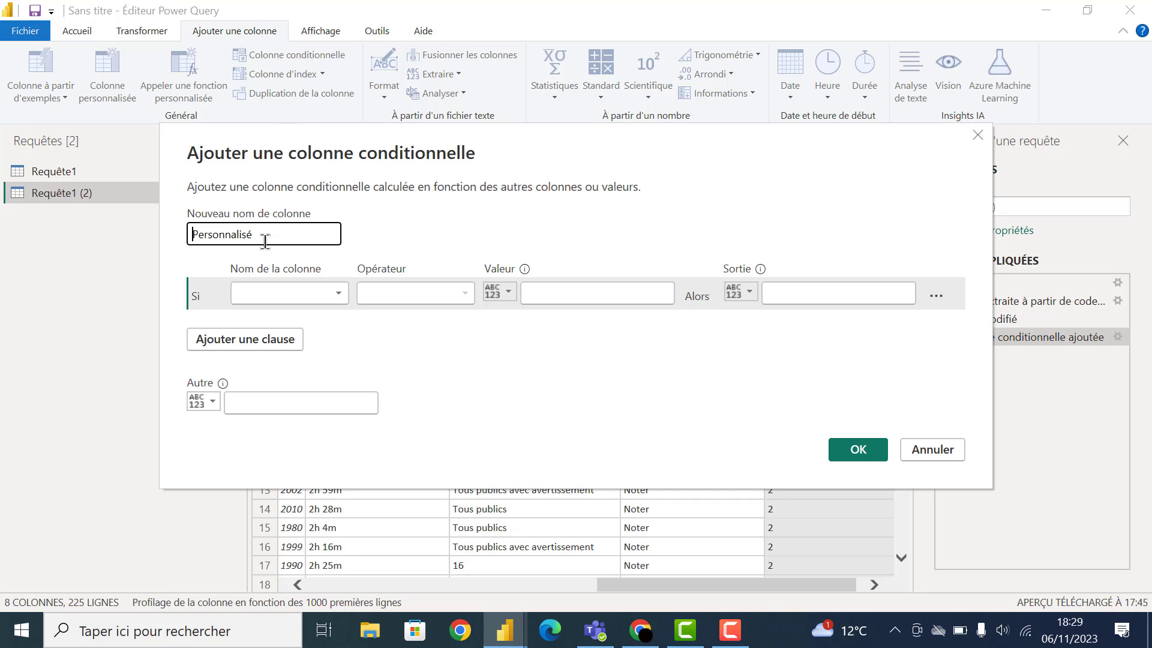
left_click_drag(265, 236, 160, 248)
type("m")
left_click(232, 322)
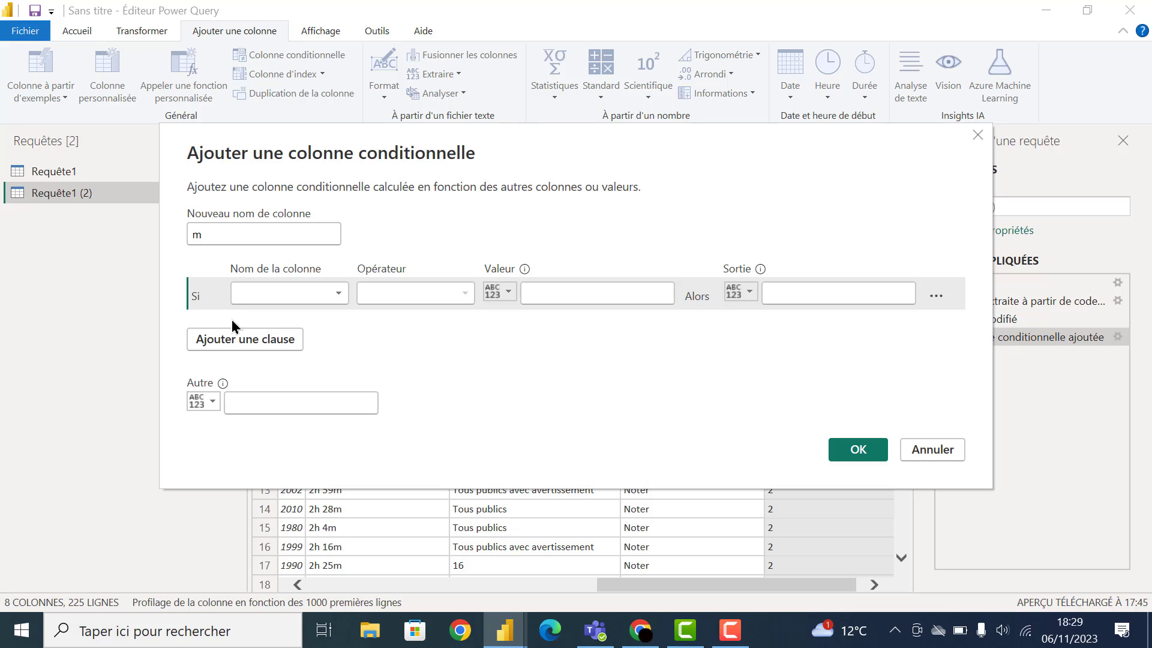
left_click(273, 297)
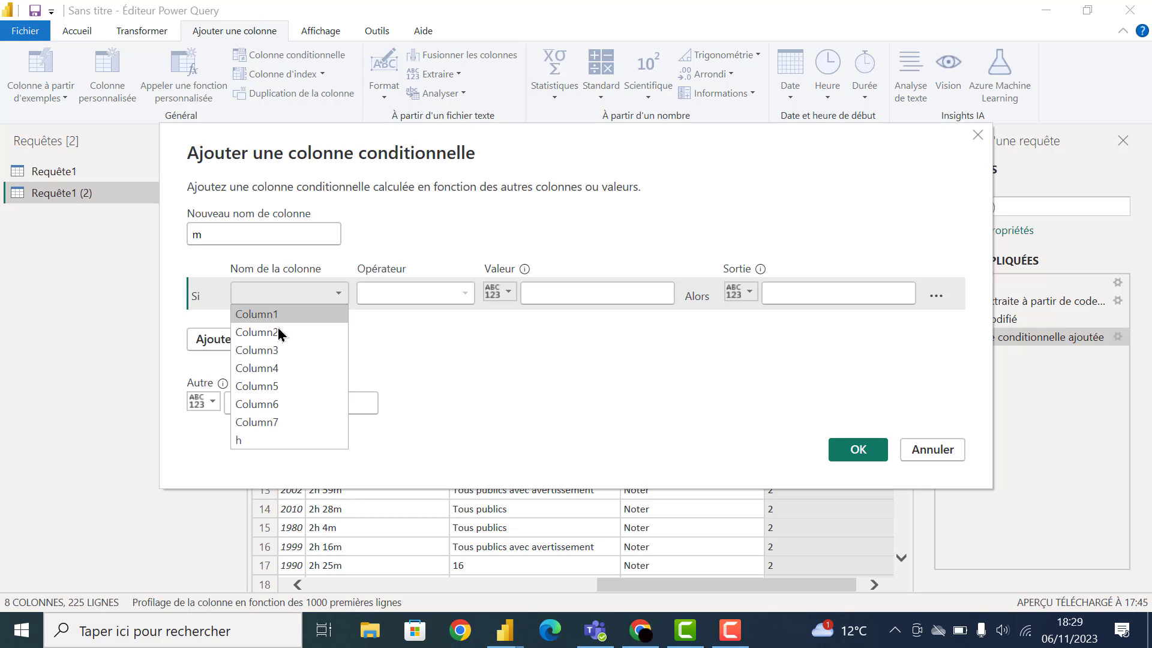
left_click(286, 389)
left_click(409, 300)
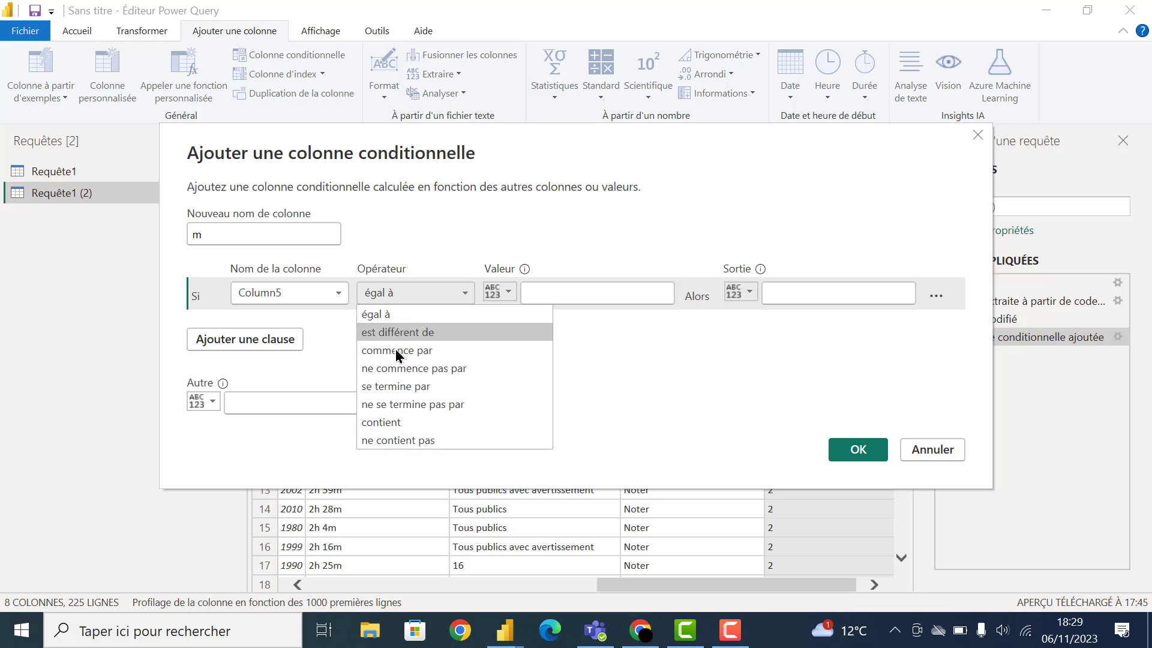
left_click(405, 442)
left_click(537, 290)
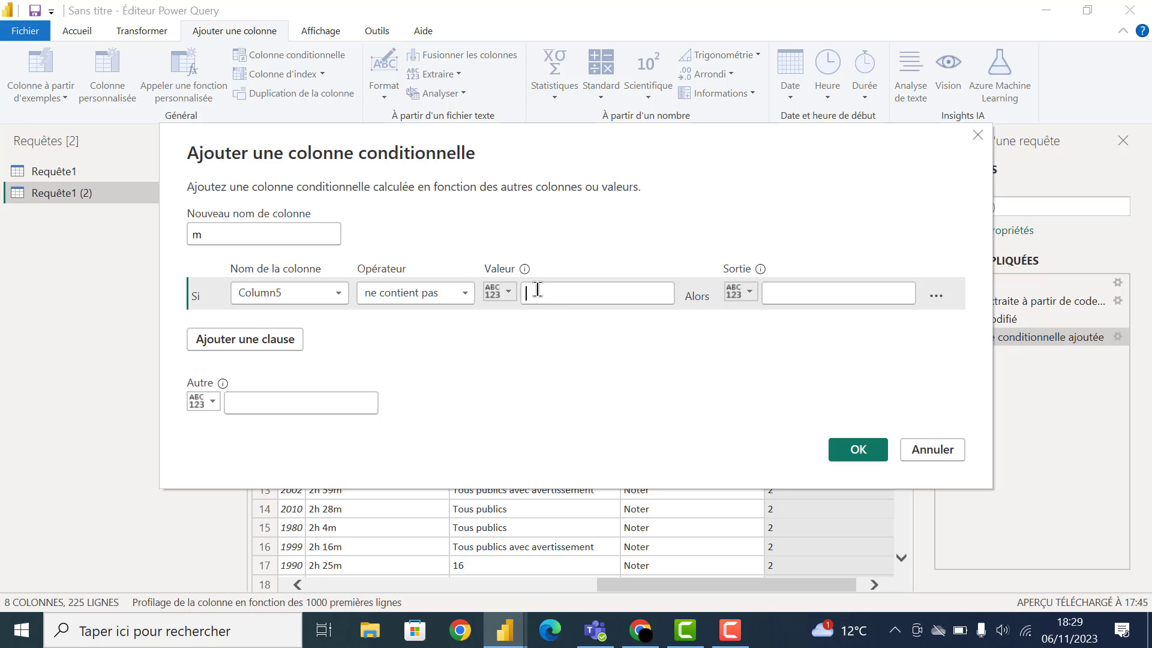
type("m")
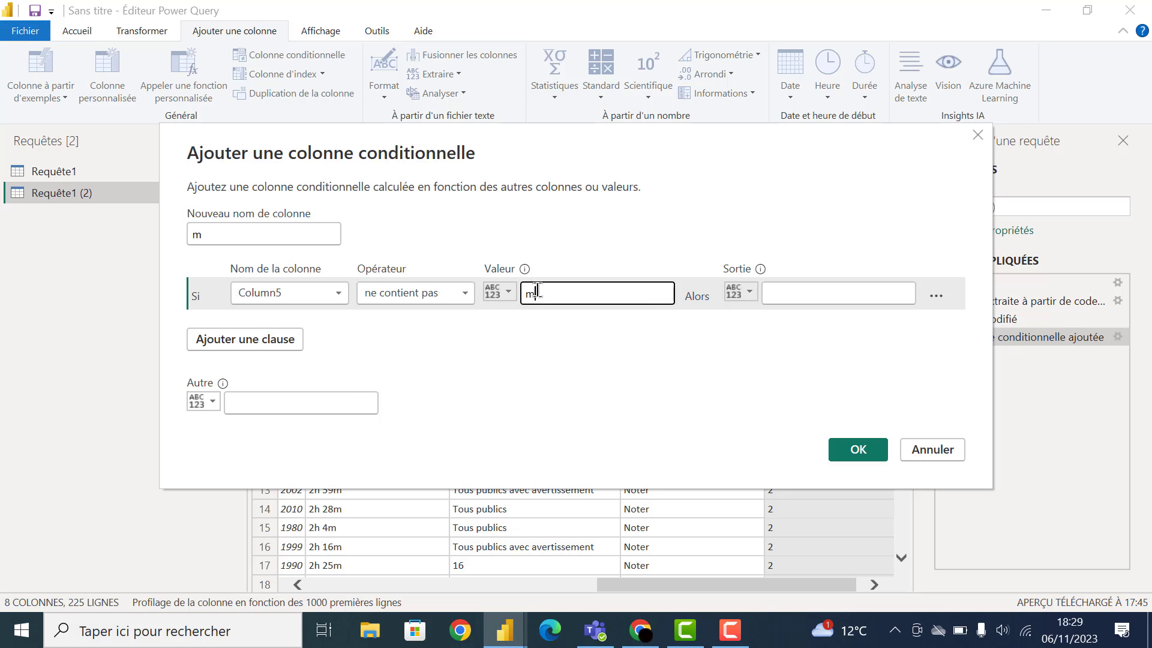
Set the condition's output to 00 and the else value to Text.End([Column5],3), and create column m
left_click(779, 288)
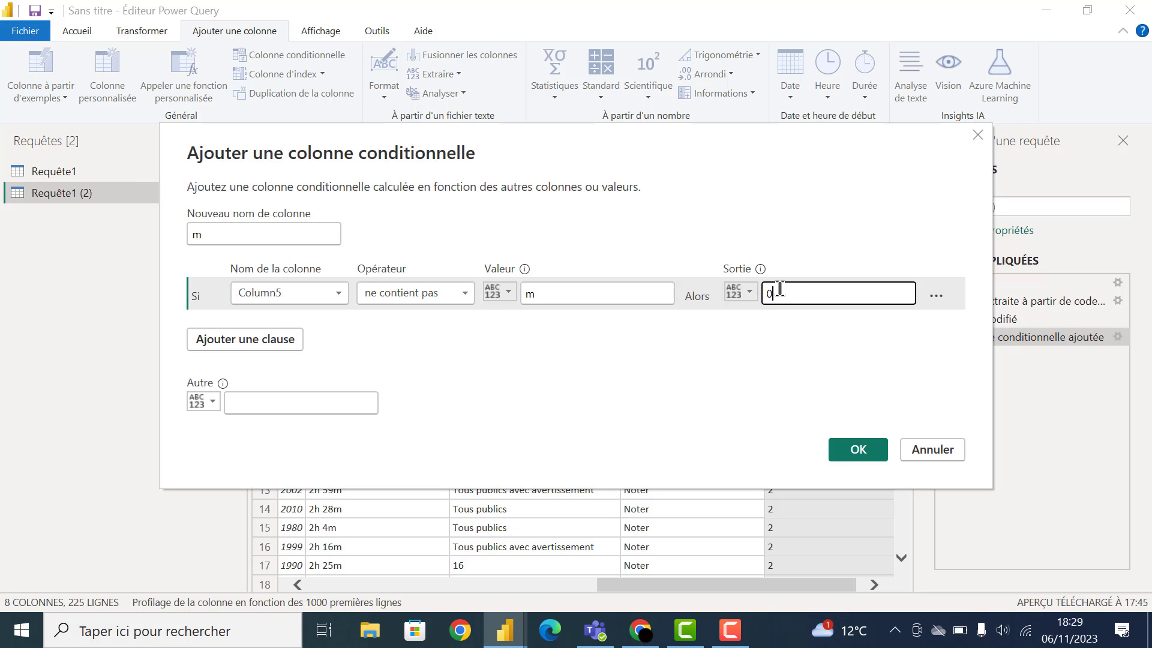
type("00")
left_click(294, 401)
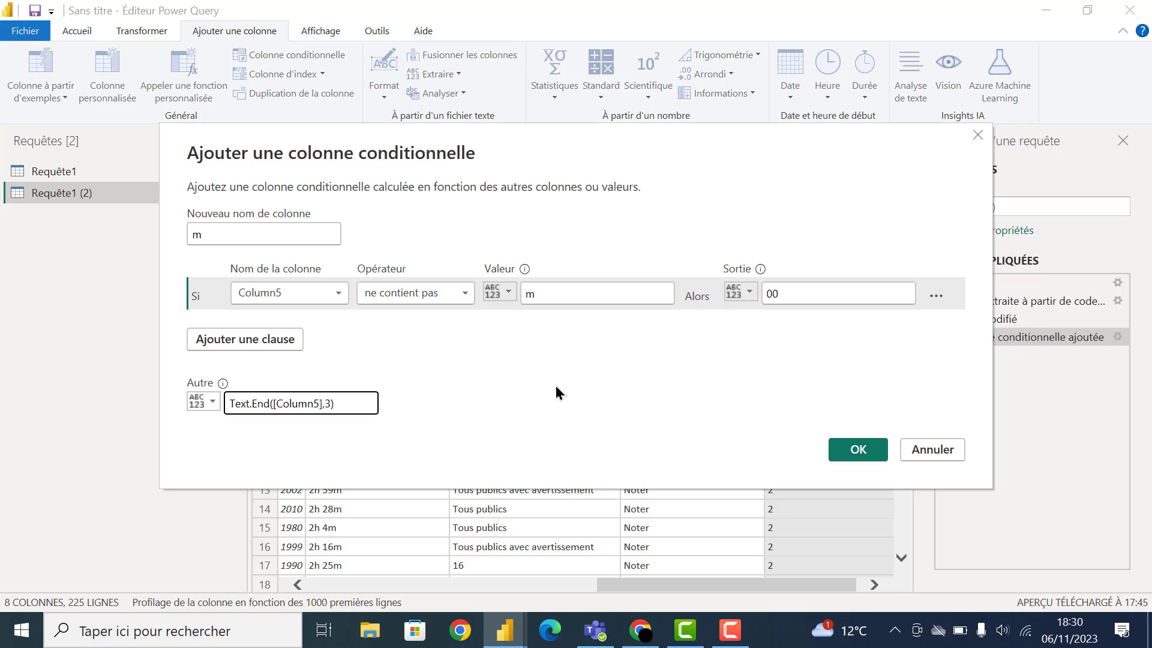
left_click(850, 451)
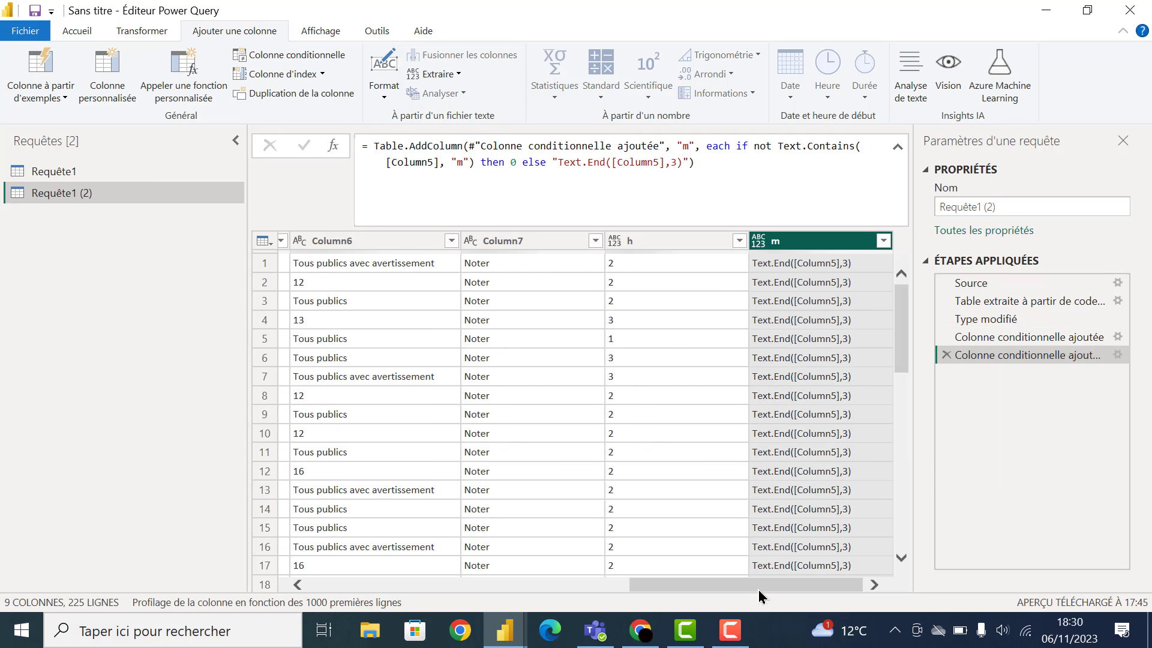
Remove the quotation marks around Text.End([Column5],3) in column m's formula
left_click(583, 165)
key("Left")
key("Left")
key("Left")
key("Left")
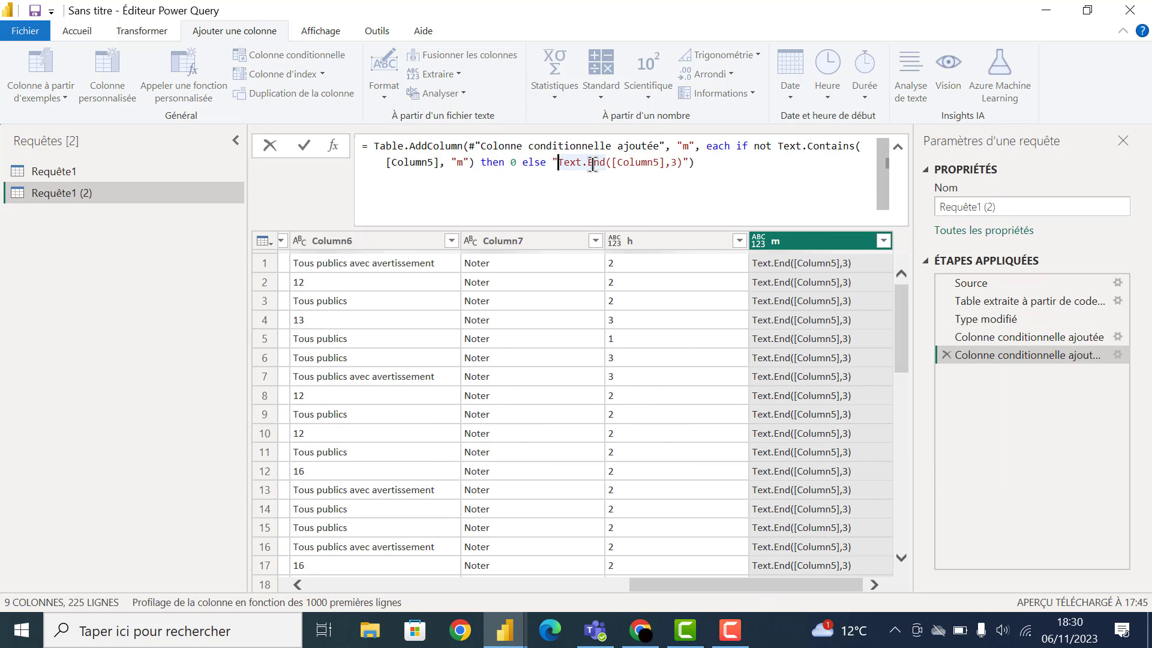
key("BackSpace")
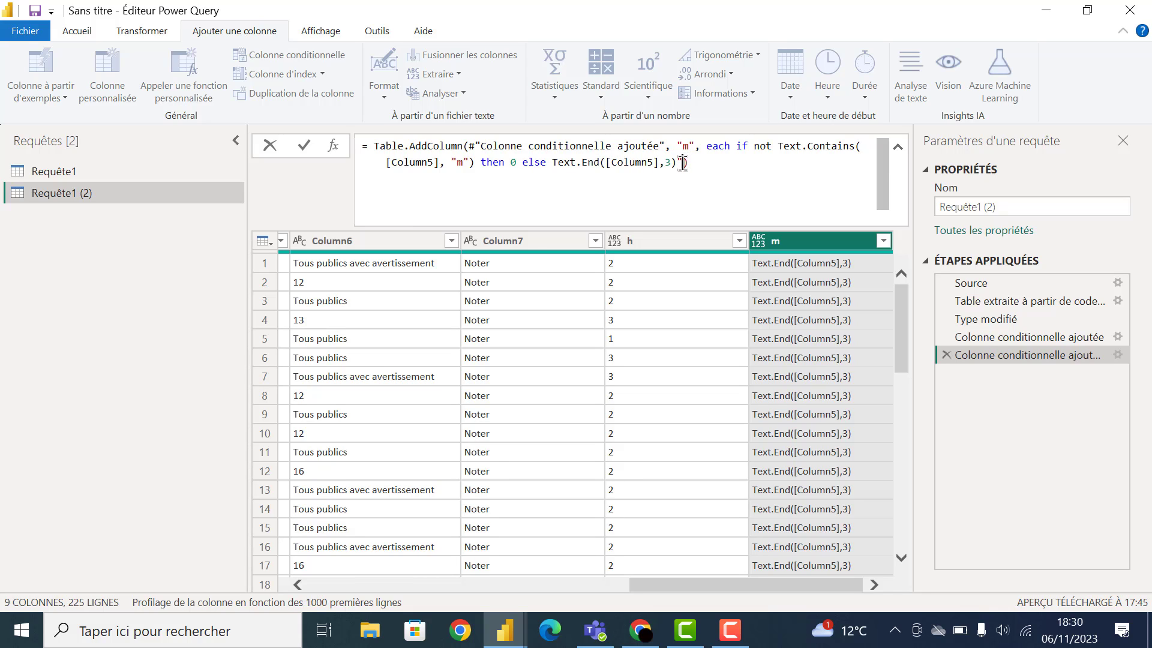
left_click(682, 163)
key("BackSpace")
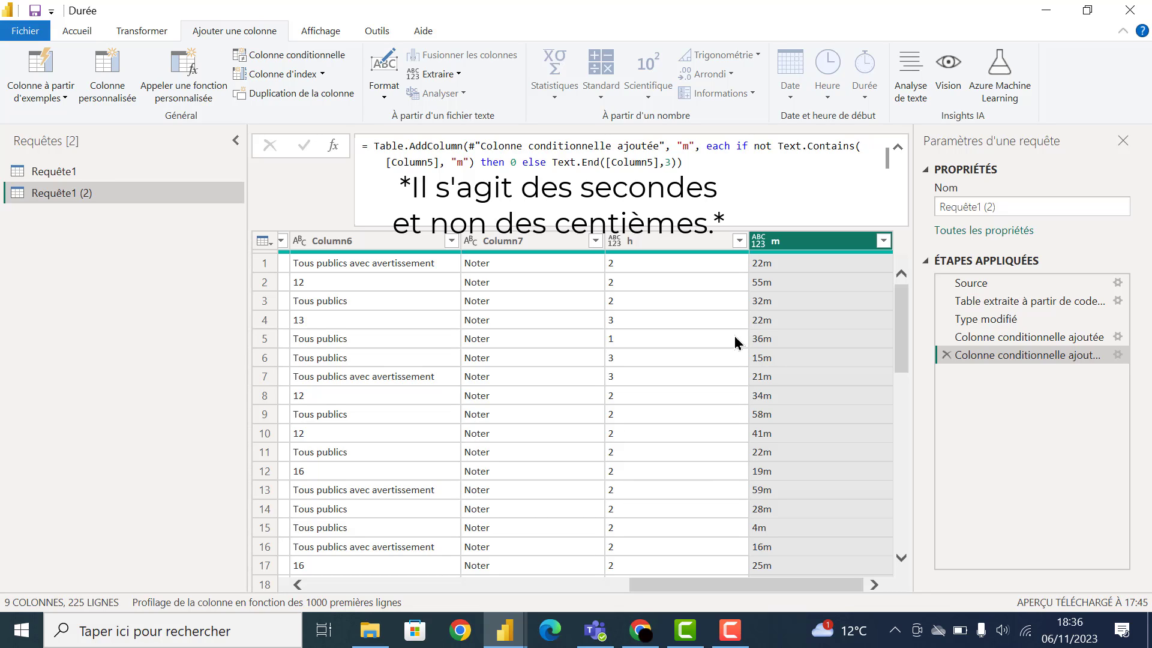
Add a custom column named Centièmes with the formula 00
left_click_drag(706, 580, 596, 582)
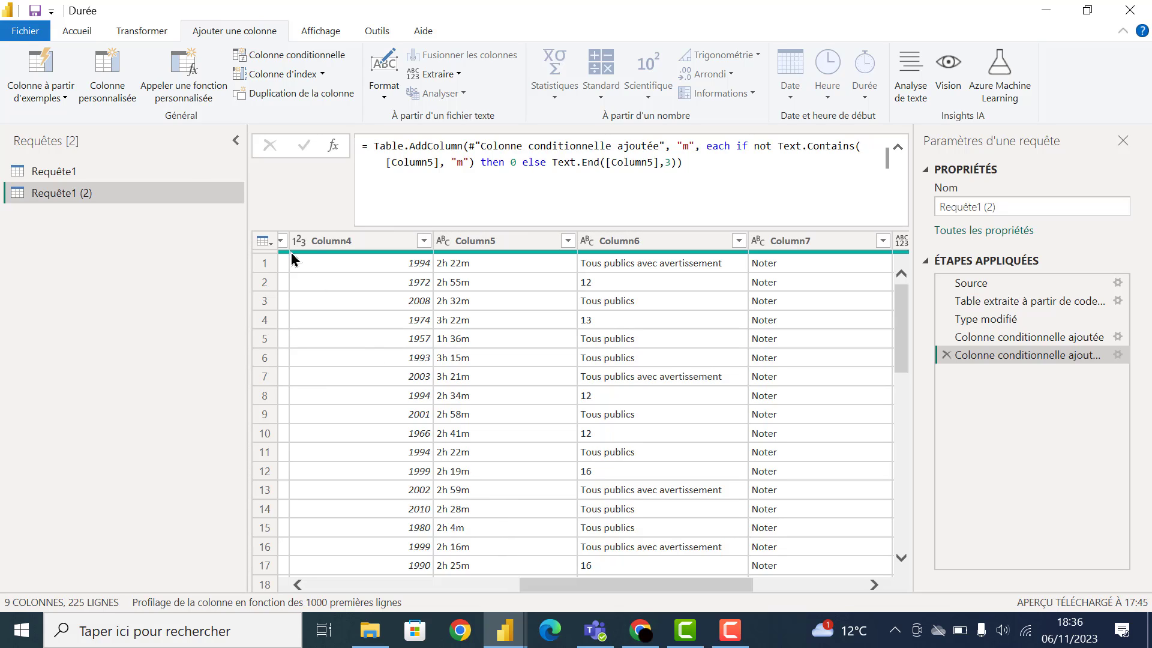
left_click(115, 80)
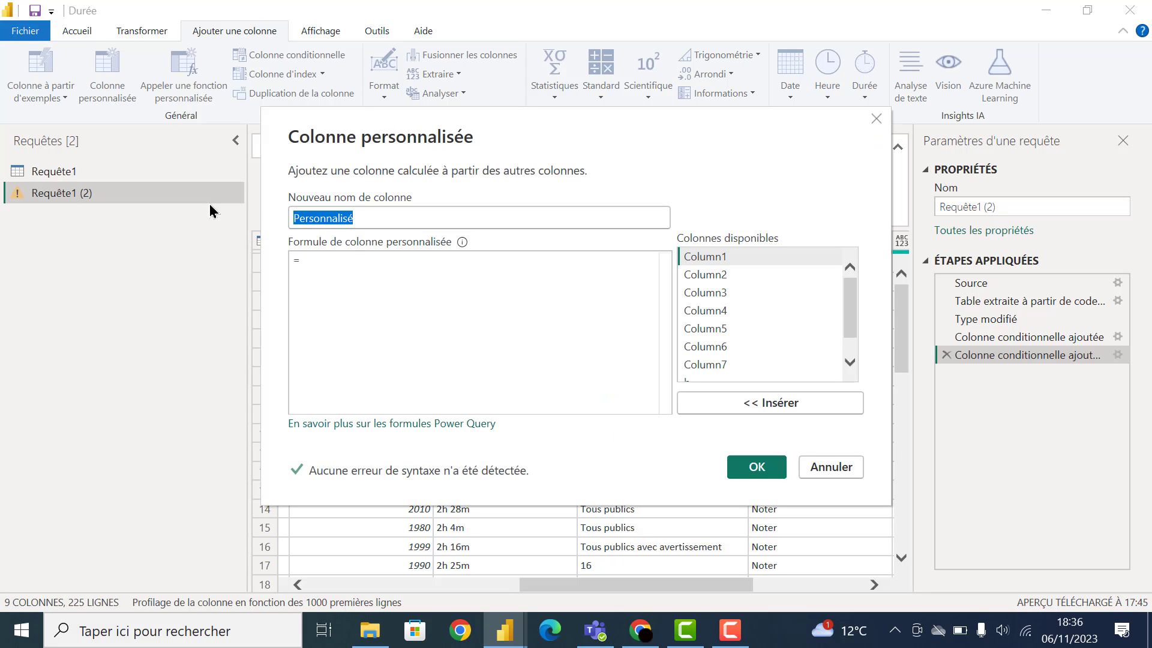
type("Centièmes")
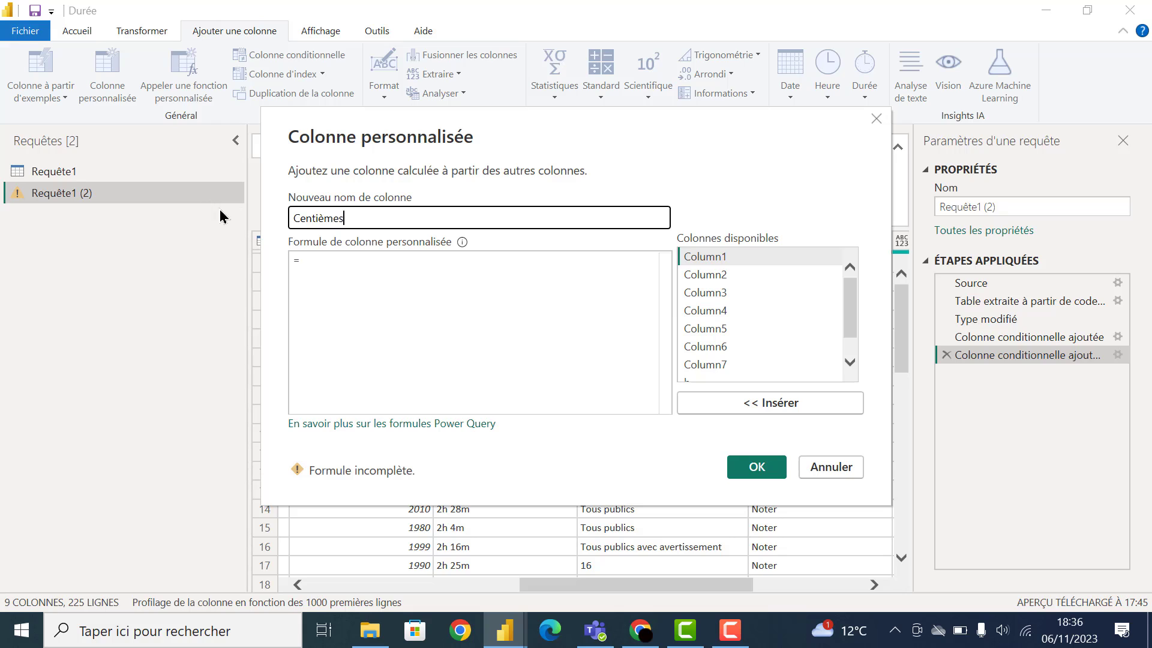
left_click(329, 266)
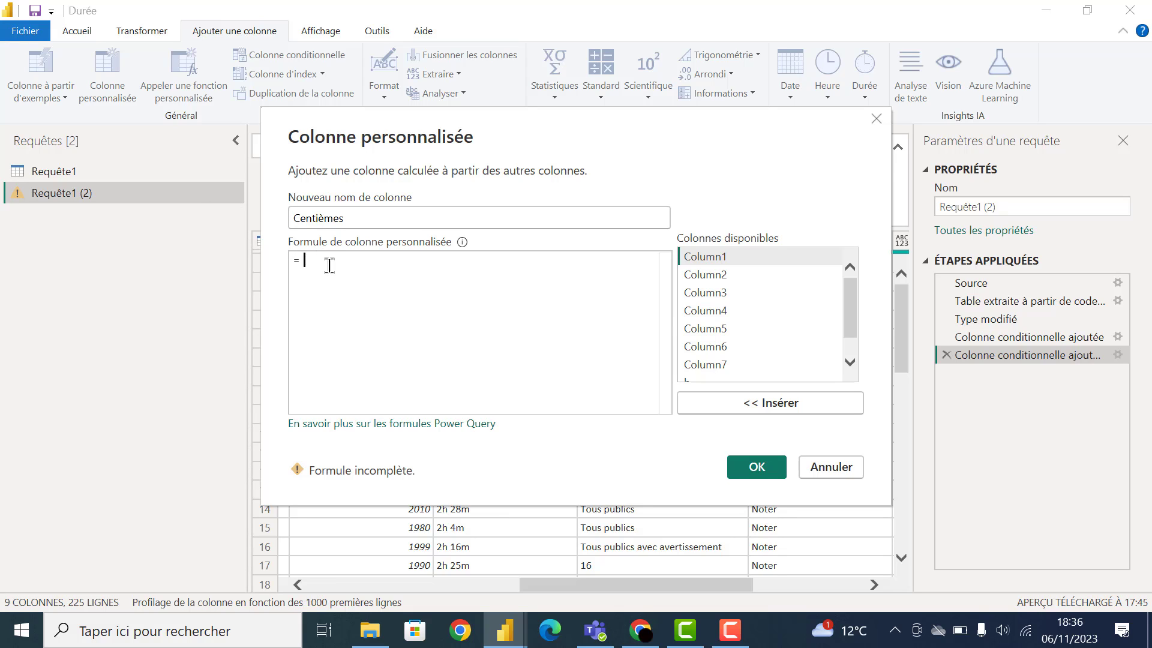
type("00")
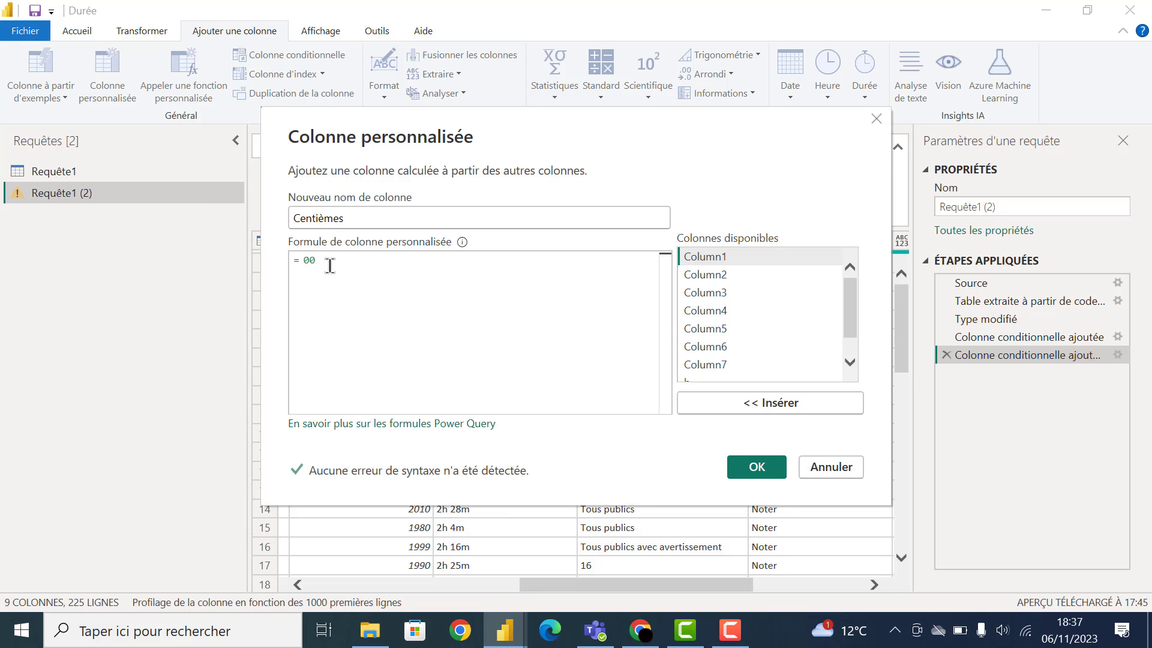
key("Return")
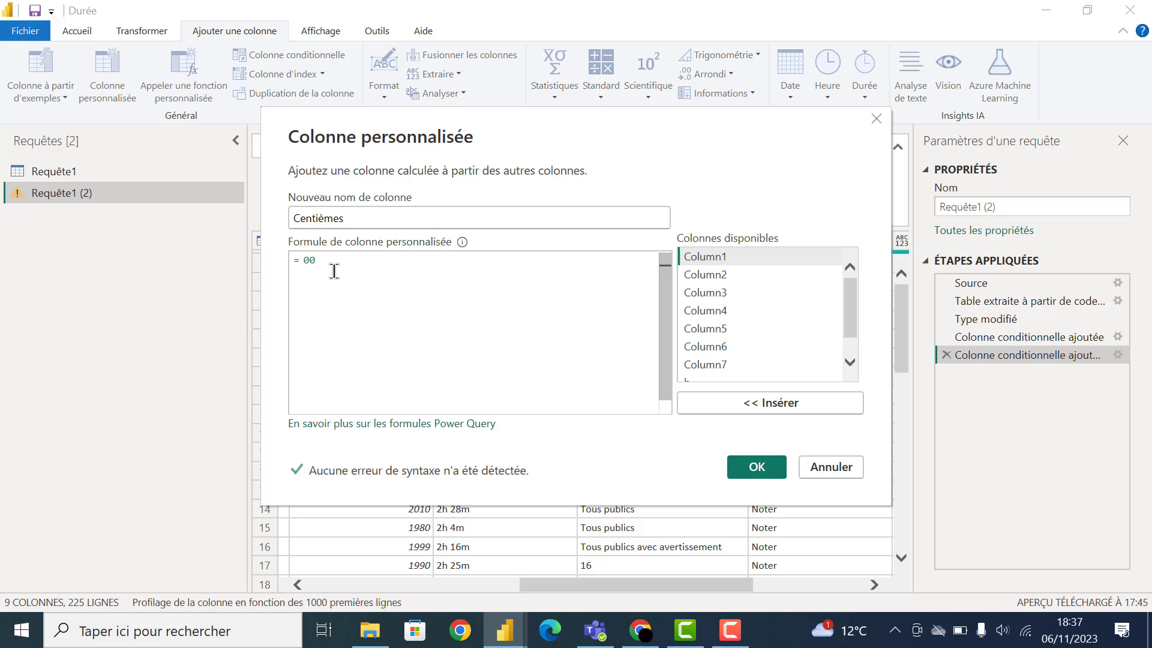
left_click(757, 470)
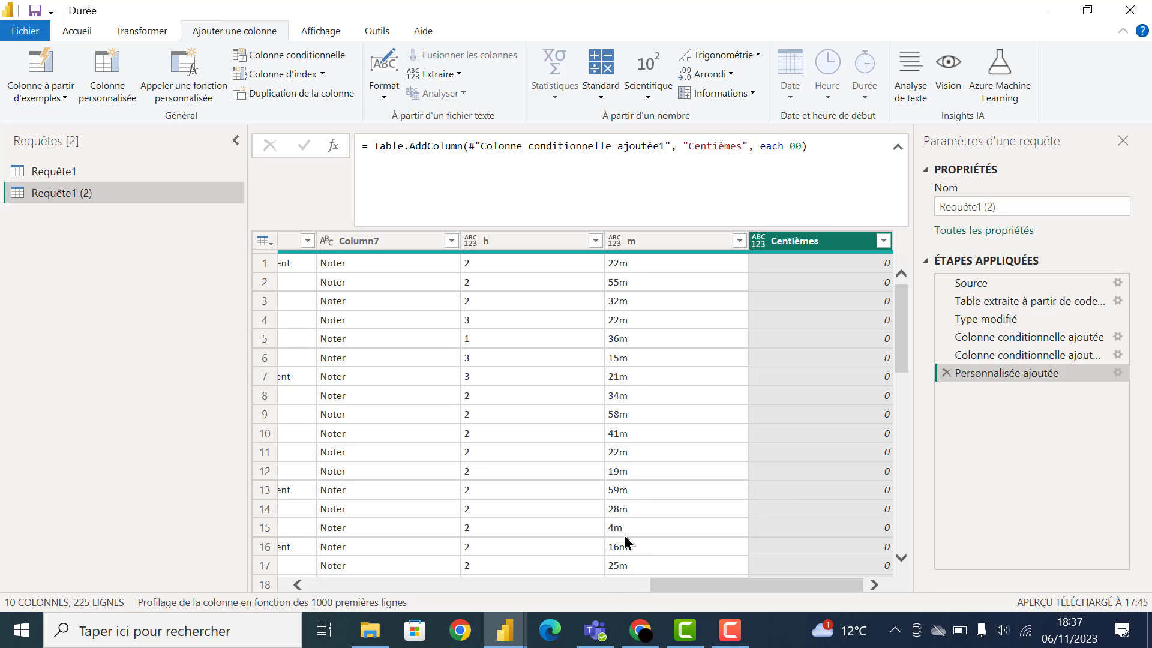
Change column m's type to text (Texte) and replace every "m" in it with an empty value
left_click(615, 242)
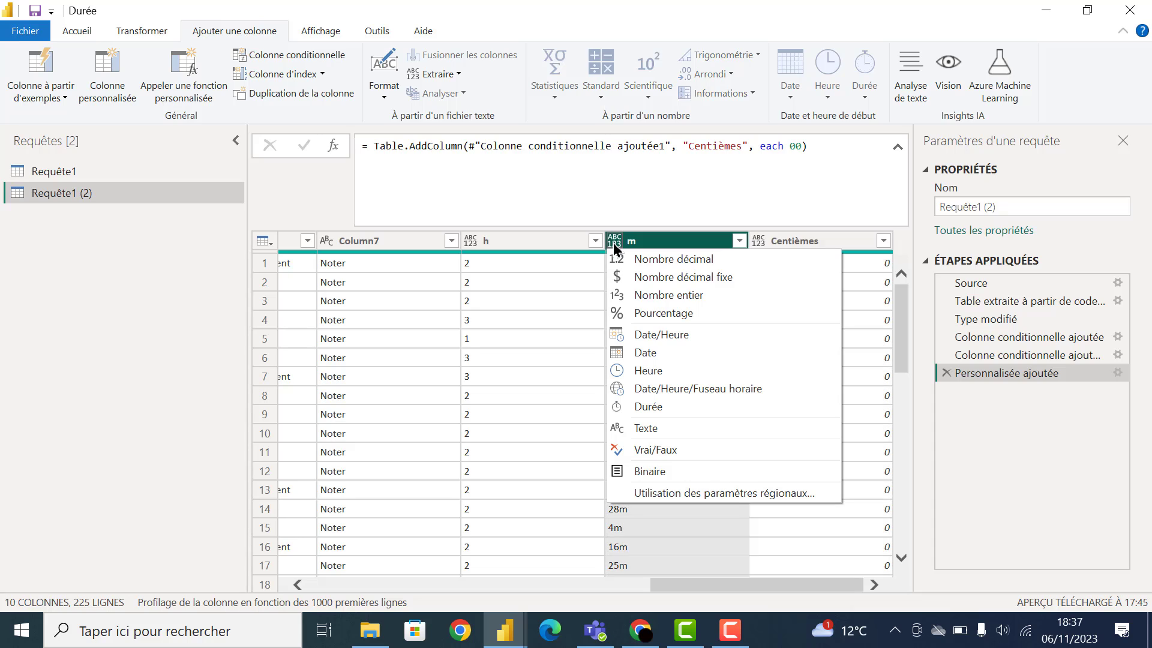
left_click(657, 427)
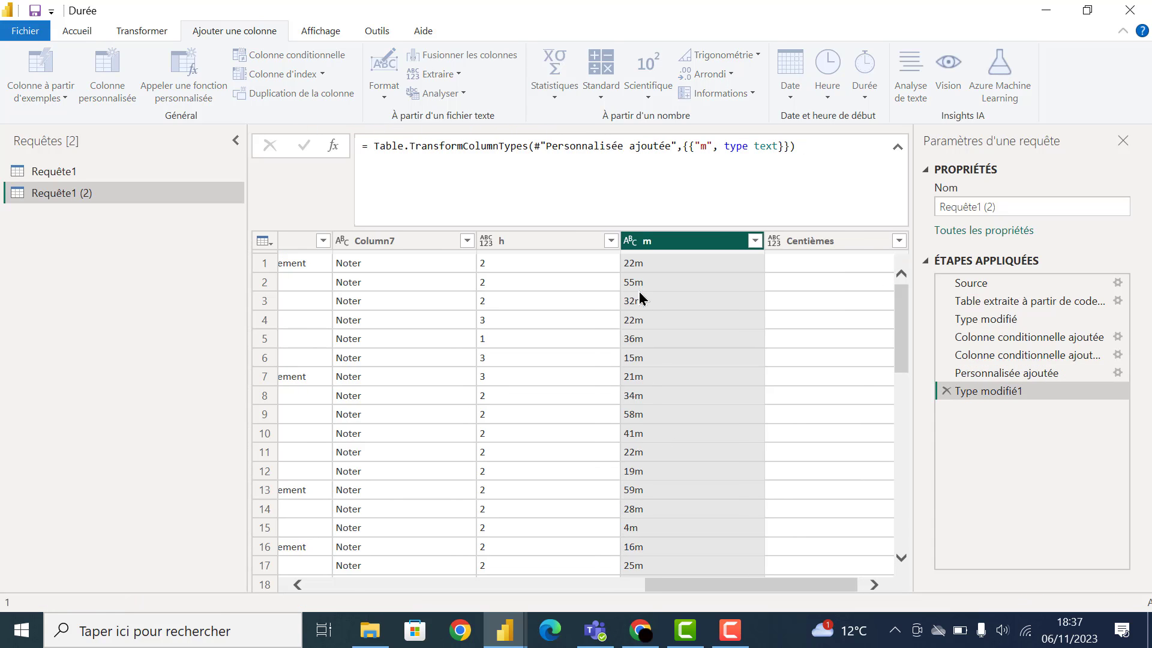
right_click(668, 246)
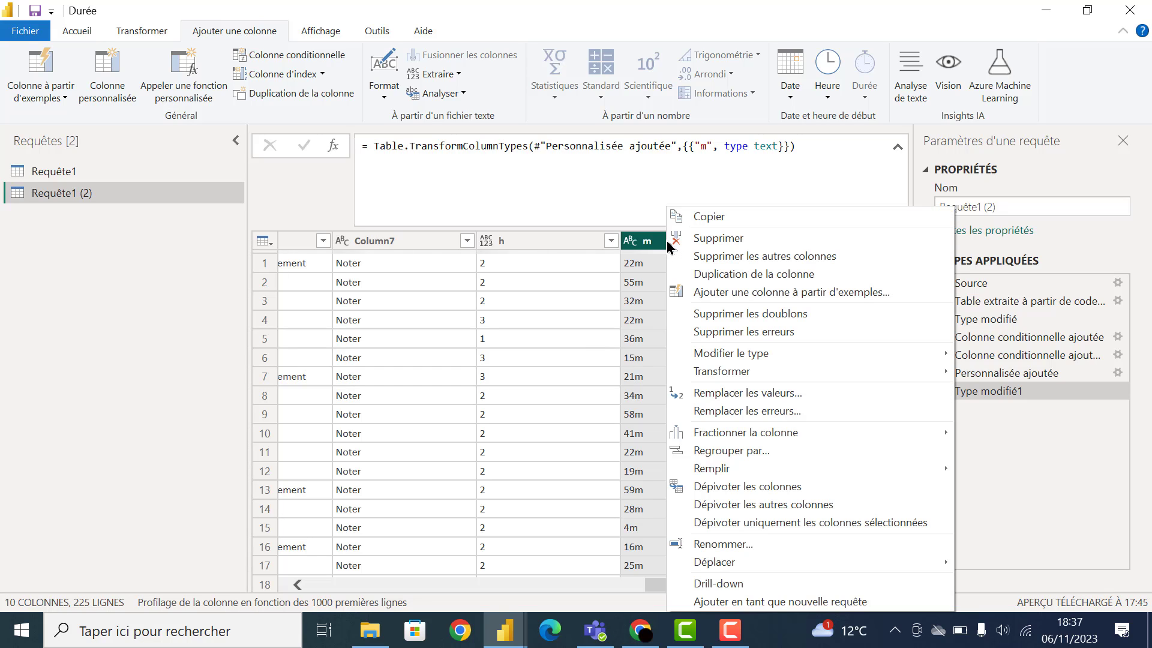
left_click(743, 393)
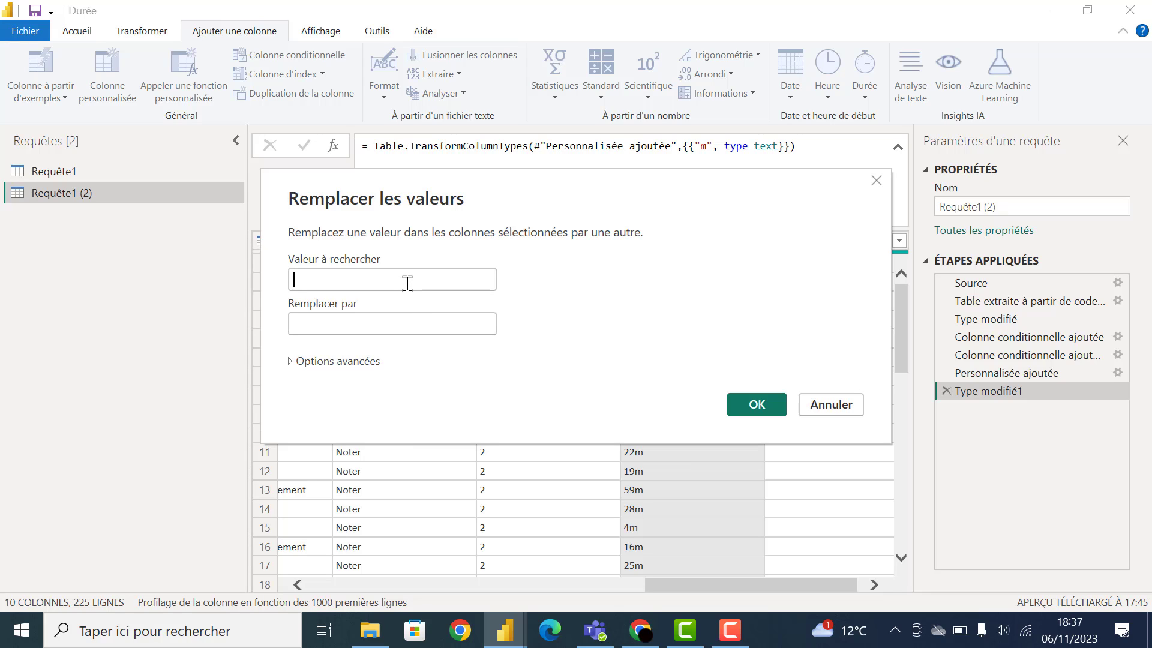
type("m")
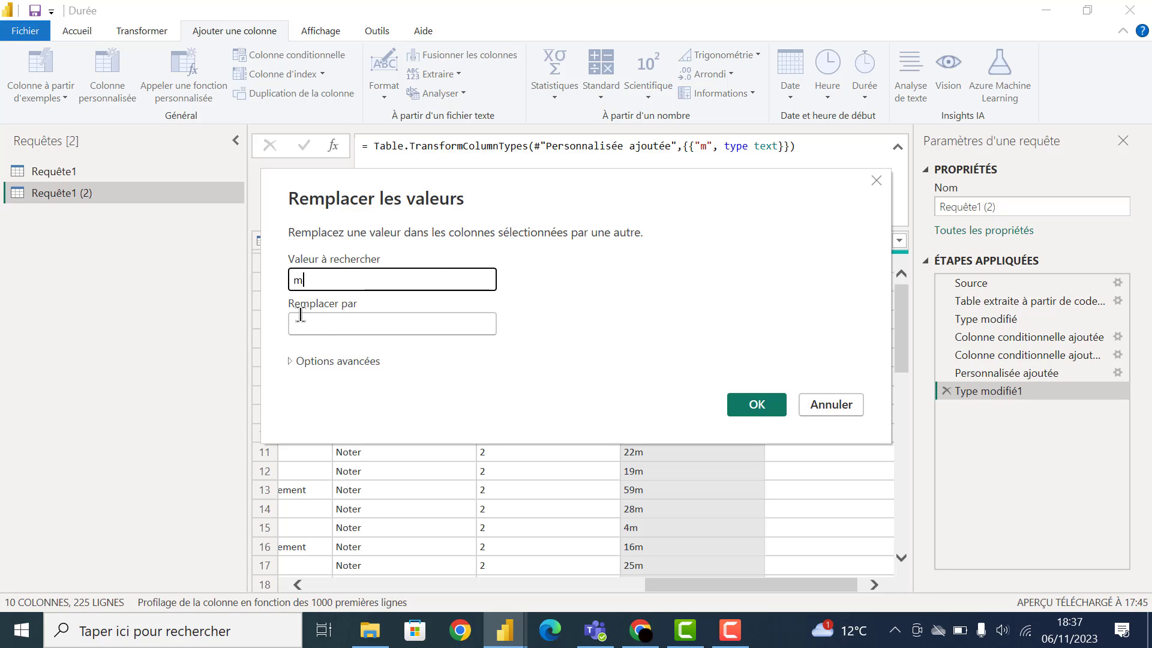
left_click(742, 406)
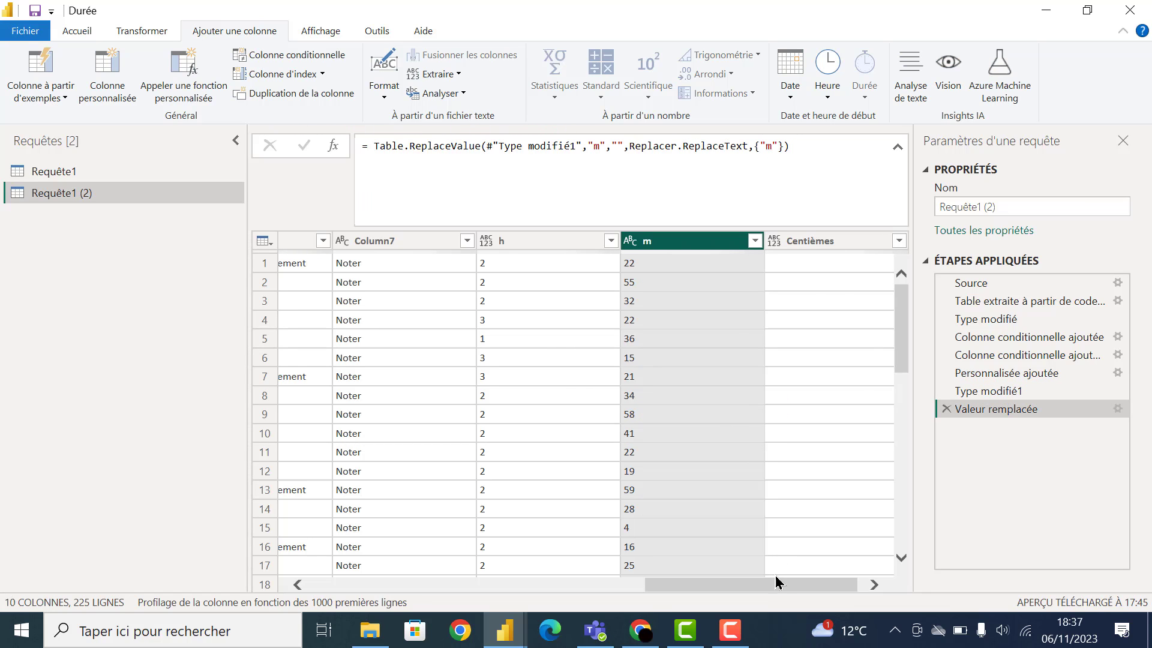
Set the data type of columns h, m and Centièmes together to whole number (Nombre entier)
left_click(874, 585)
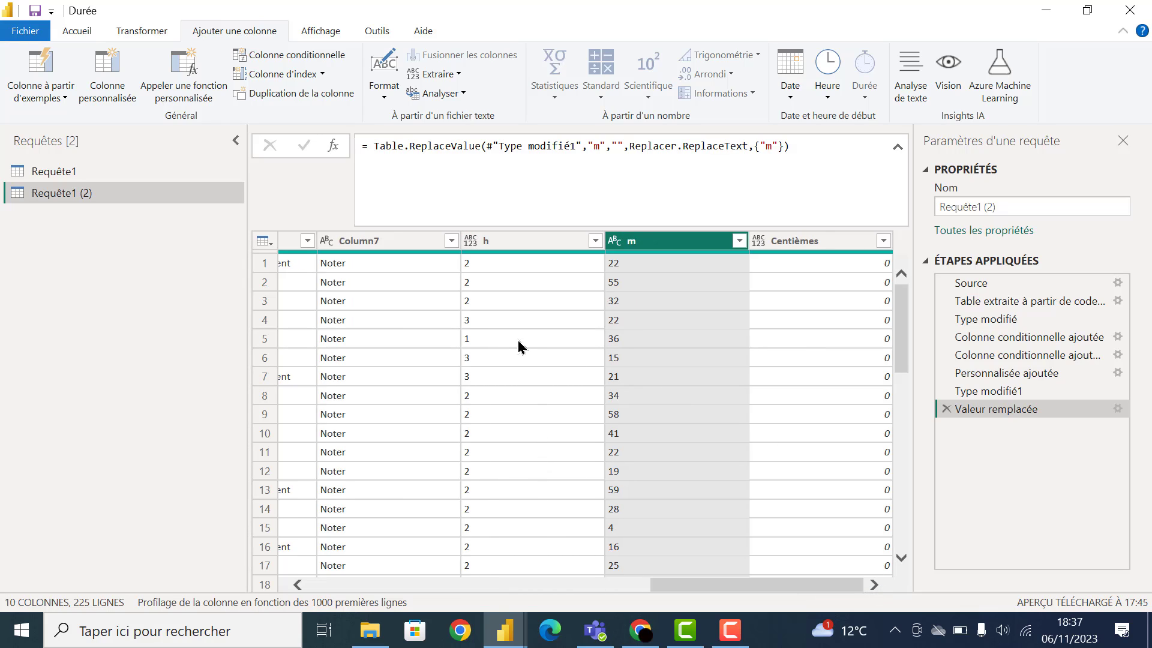
left_click(500, 245)
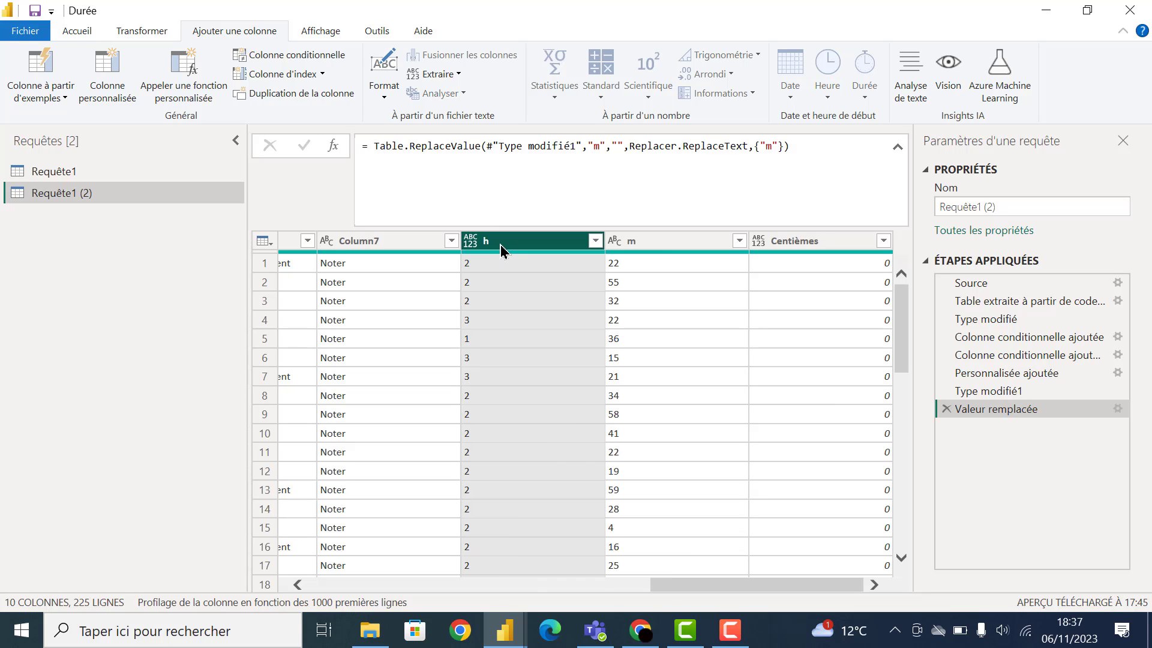
left_click(658, 242, "ctrl")
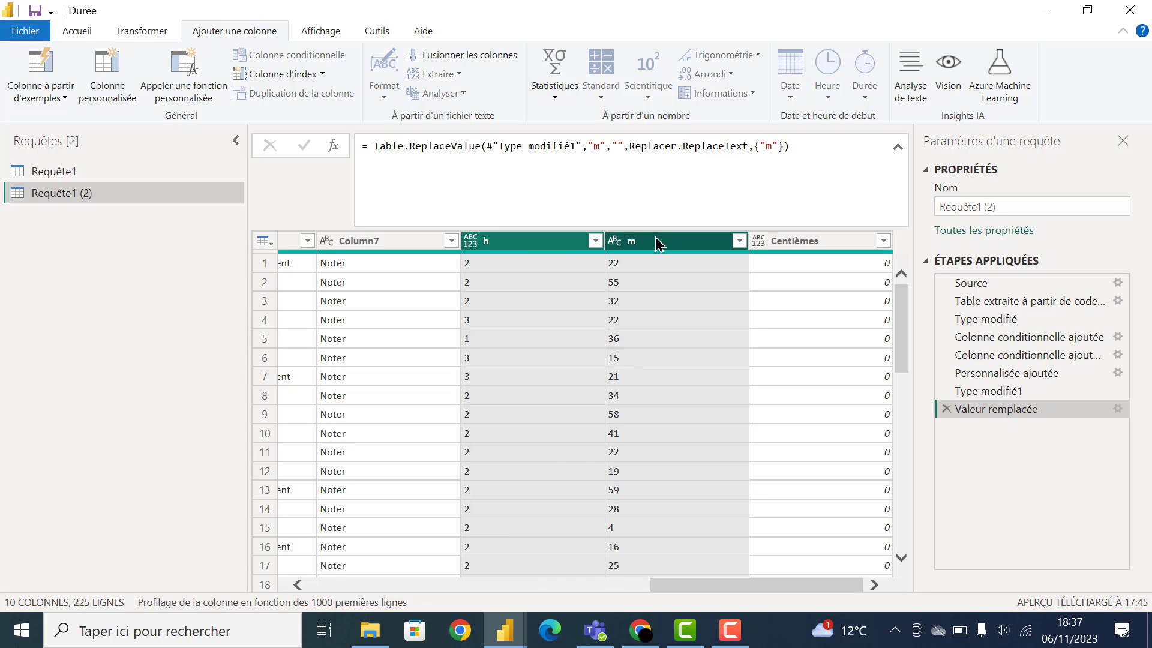
left_click(758, 243)
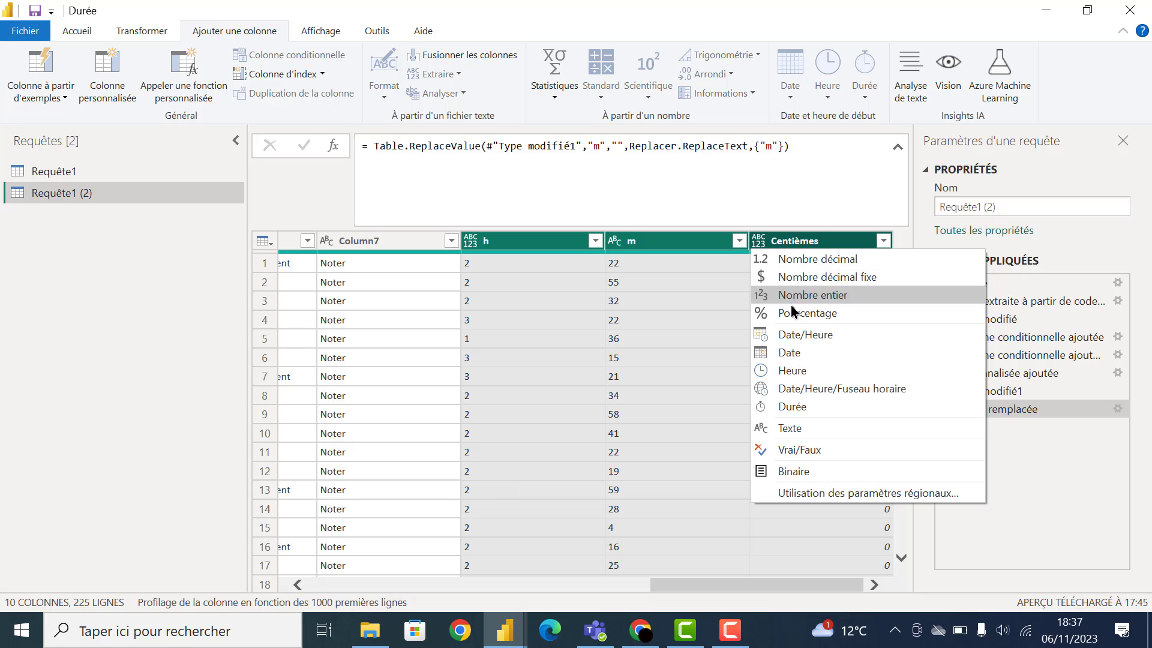
left_click(805, 294)
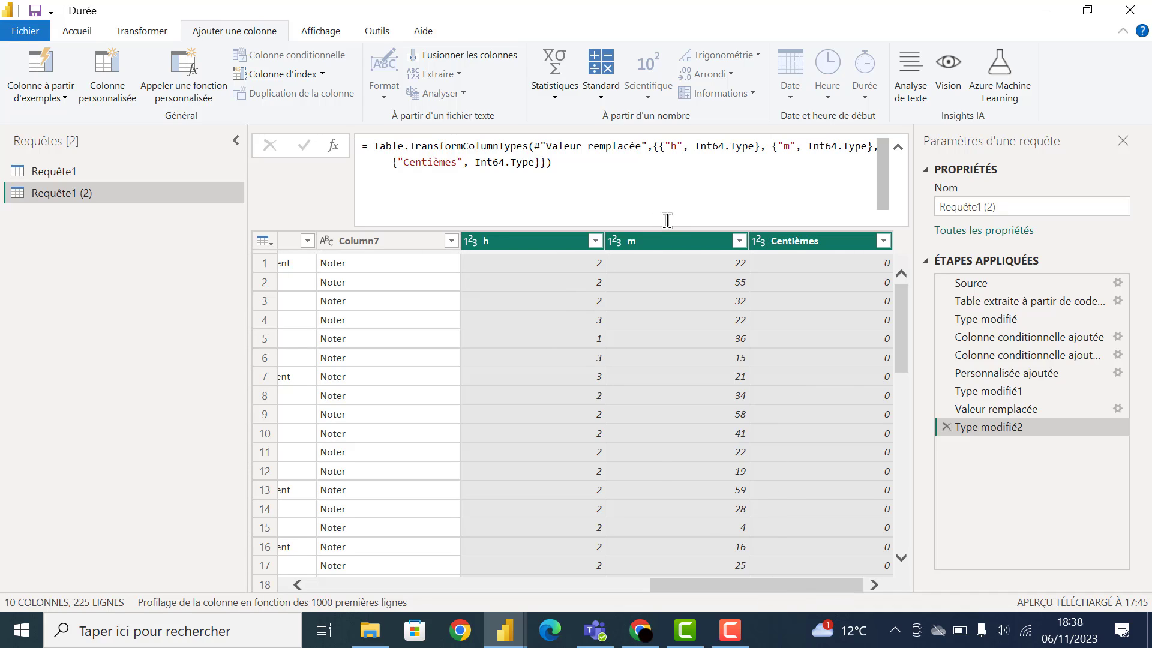
Merge columns h, m and Centièmes with a colon separator (Deux points) into a column named Durée
right_click(693, 246)
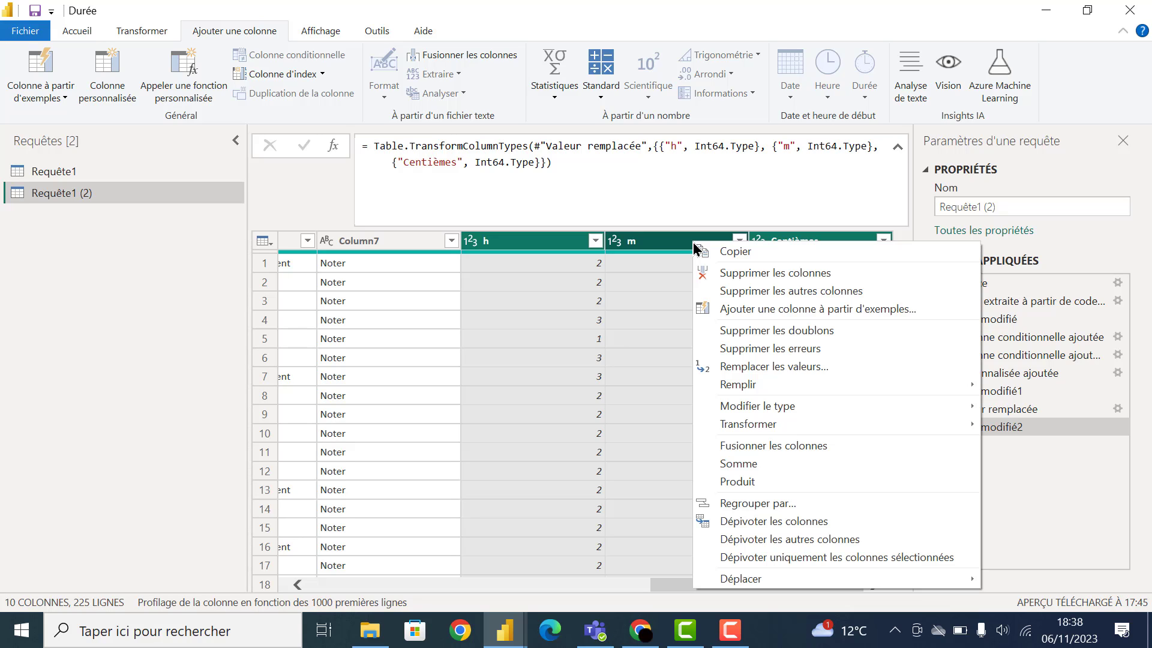
left_click(755, 448)
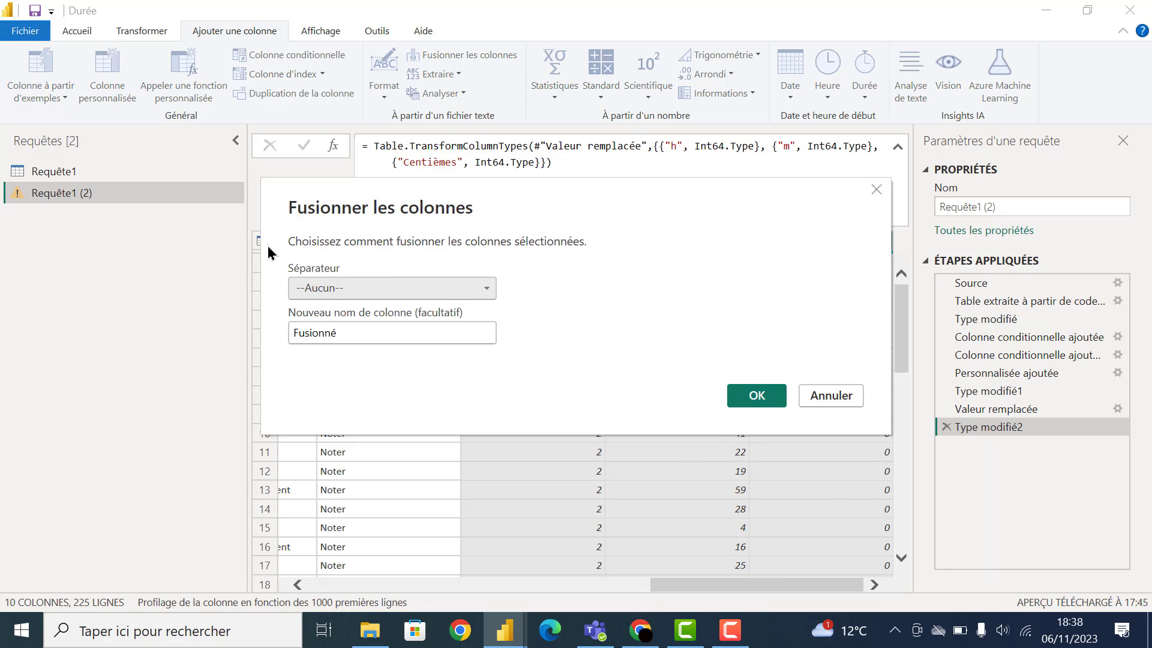
left_click(352, 290)
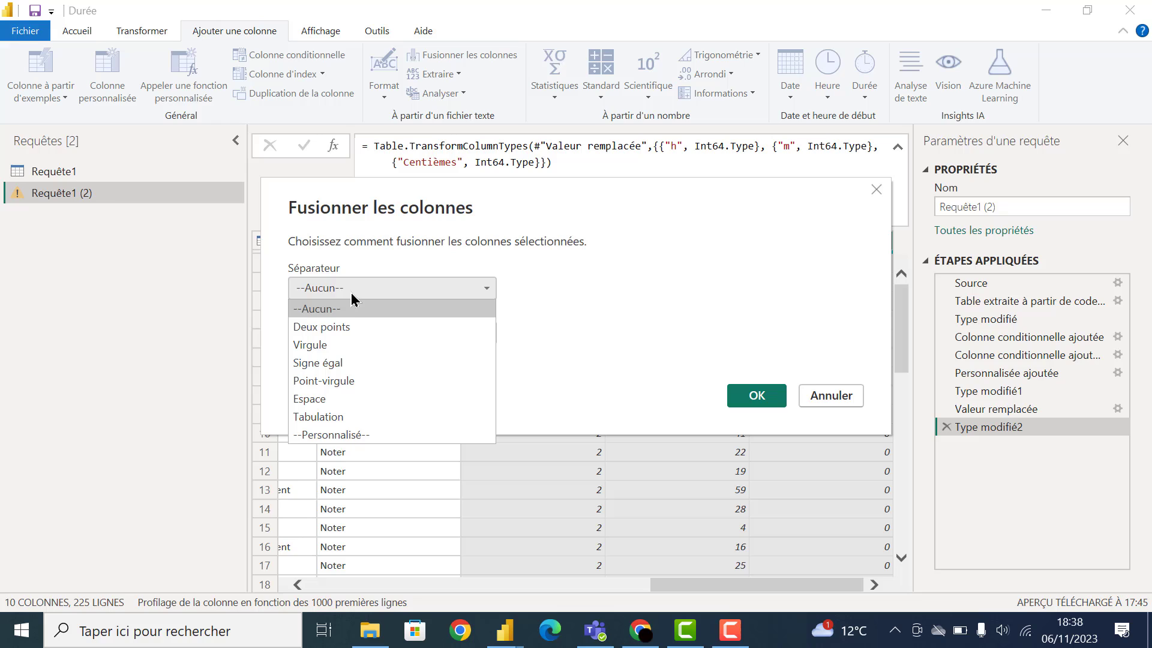
left_click(349, 327)
key("Tab")
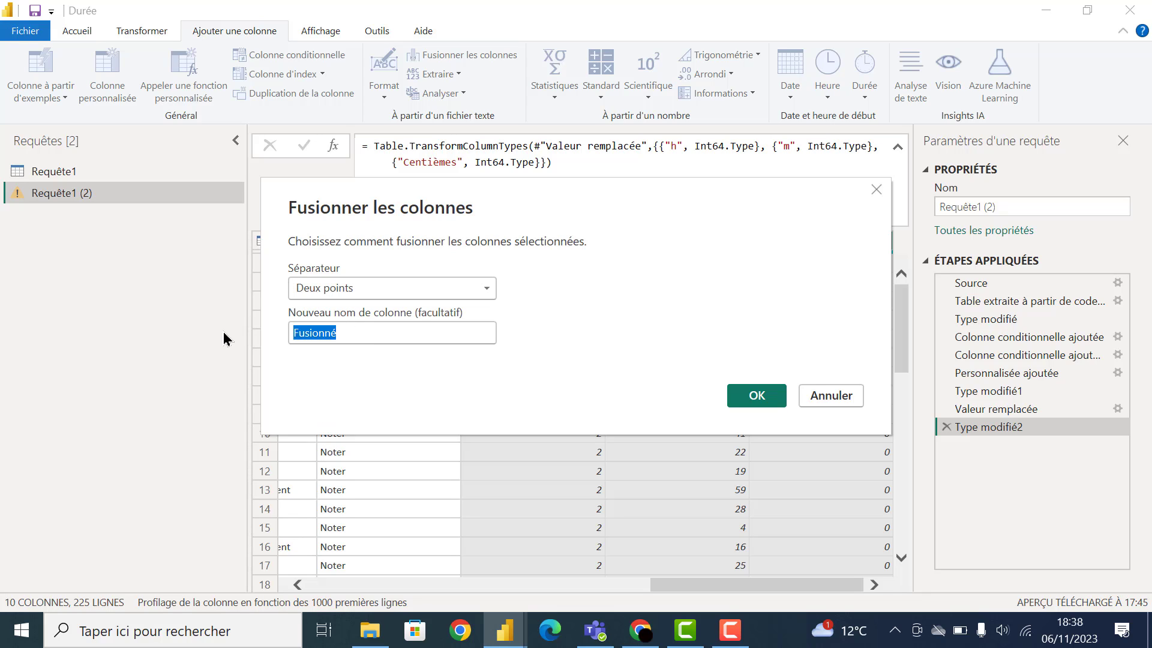
type("Durée")
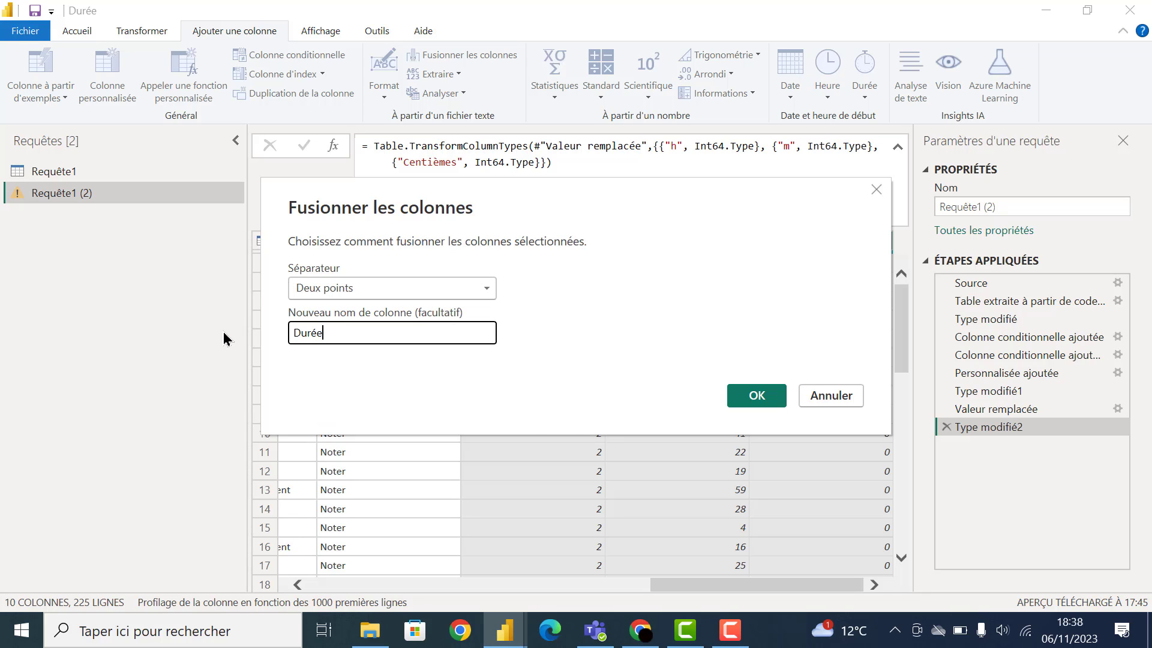
left_click(755, 396)
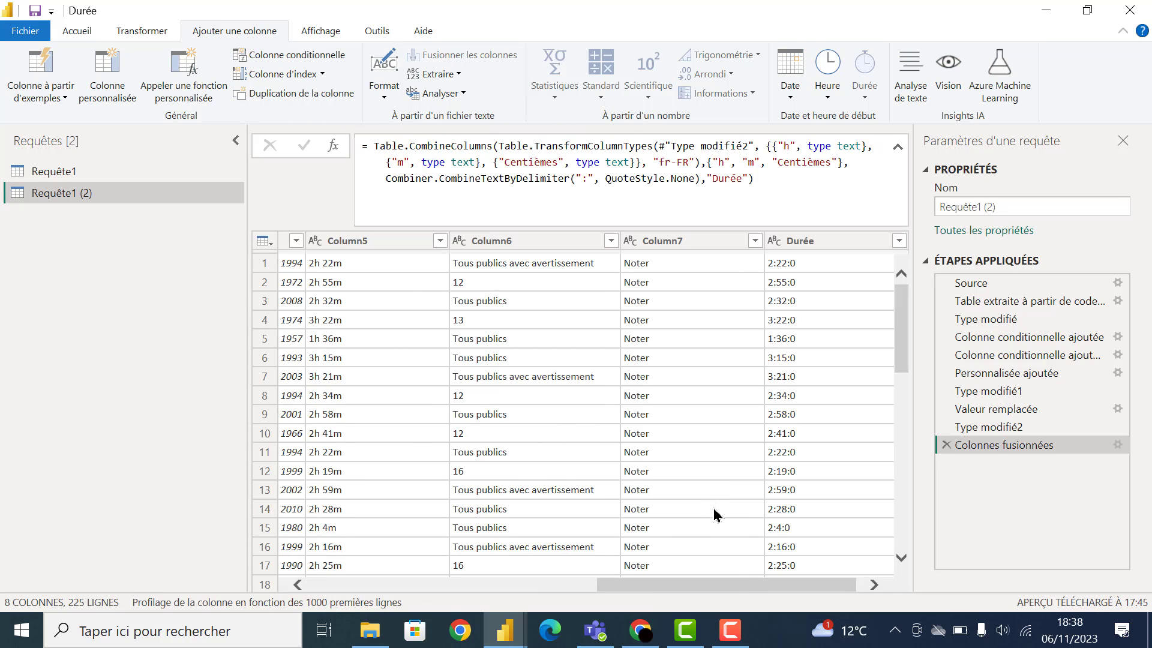
Change the data type of the merged Durée column to duration (Durée)
left_click_drag(732, 581, 858, 591)
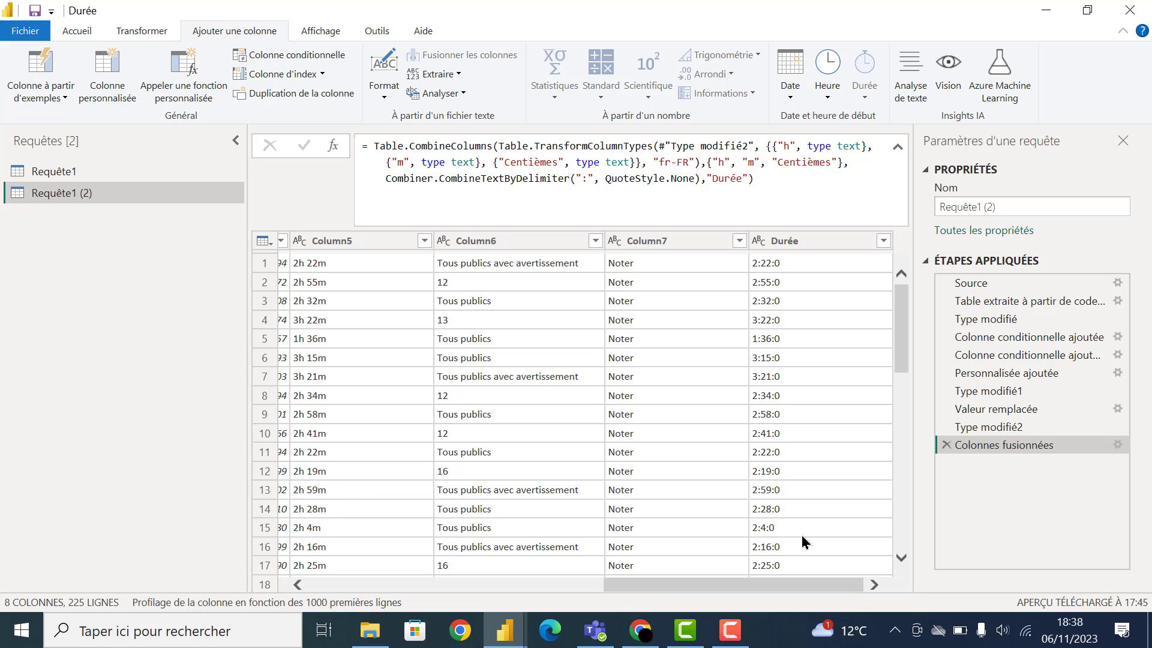
left_click(758, 243)
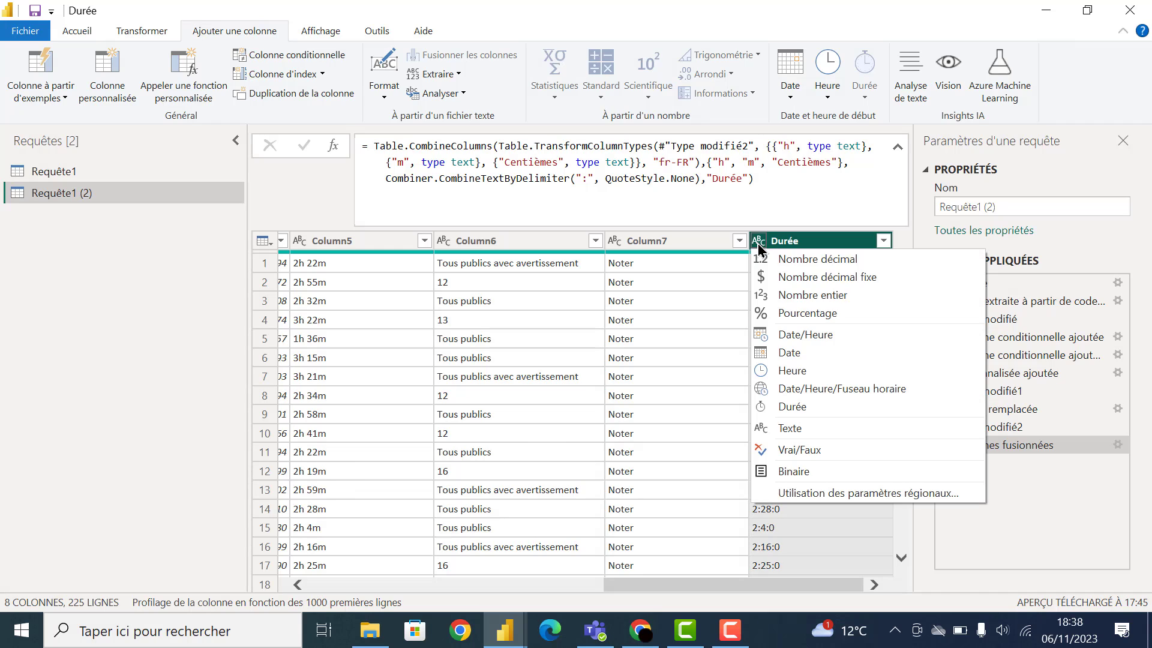
left_click(782, 412)
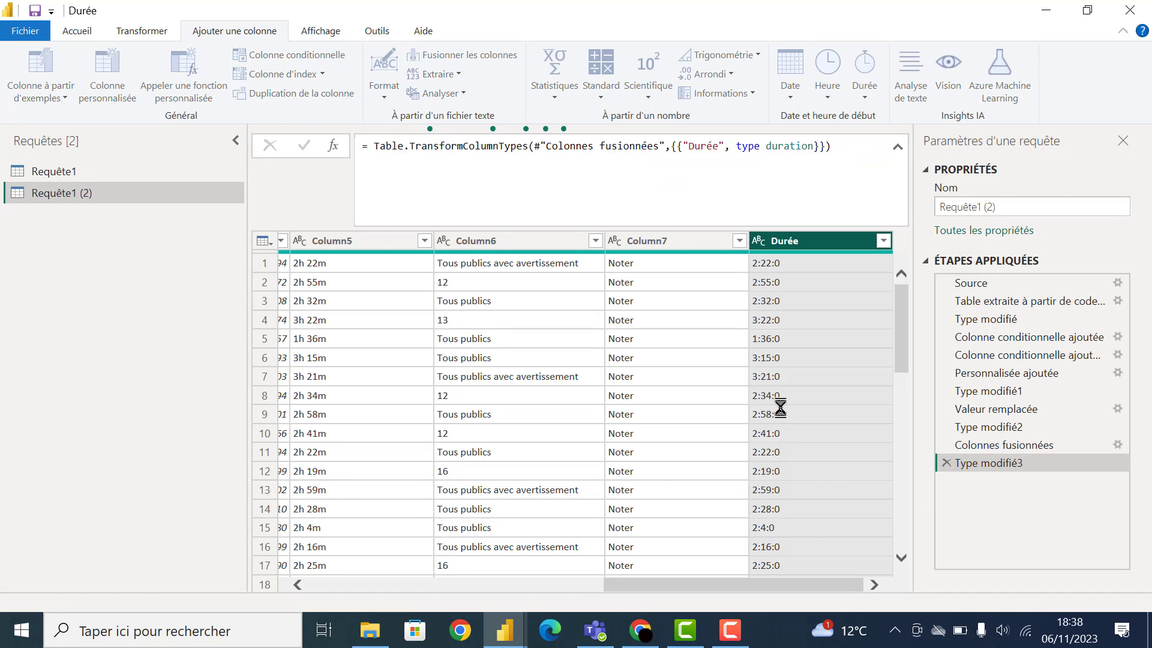